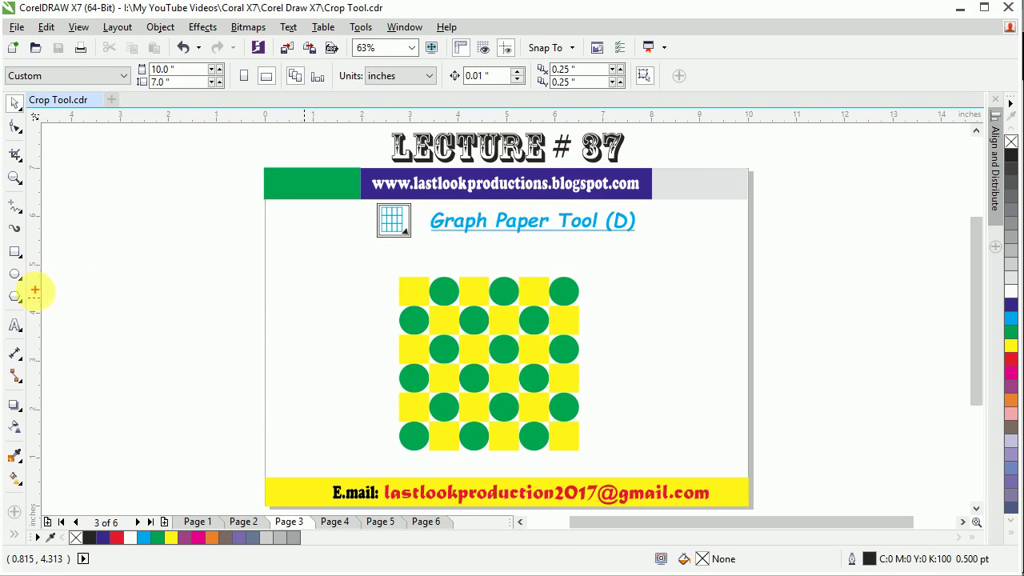
drag(35, 296, 163, 299)
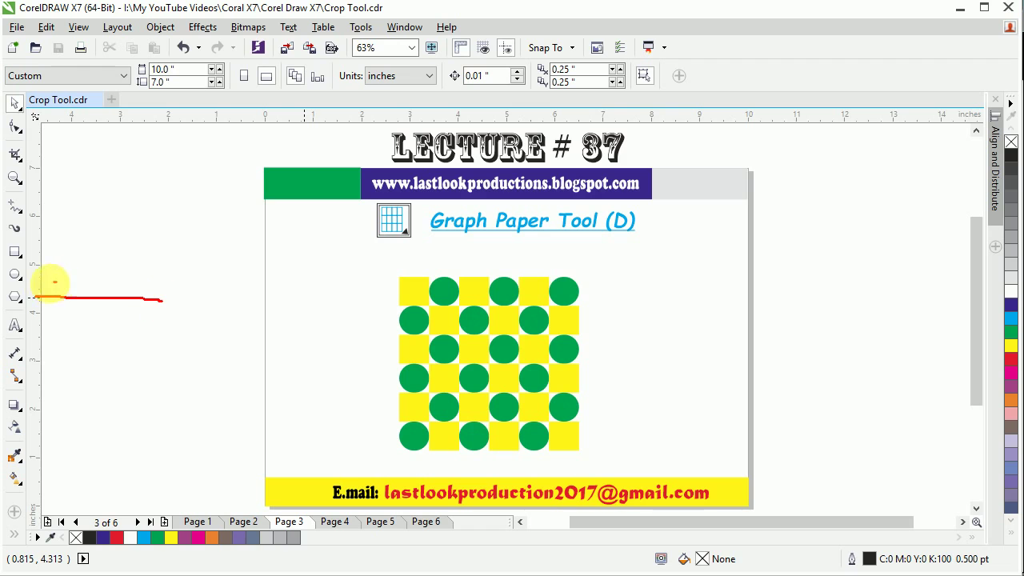
drag(26, 297, 61, 319)
key(Escape)
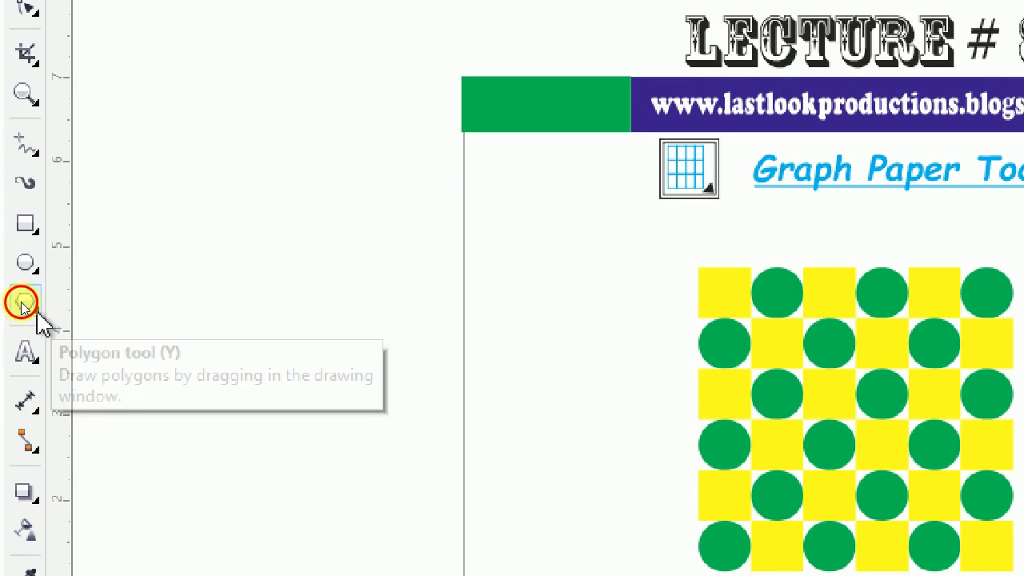
- Activate the Graph Paper tool and review its column, row and outline settings
click(20, 302)
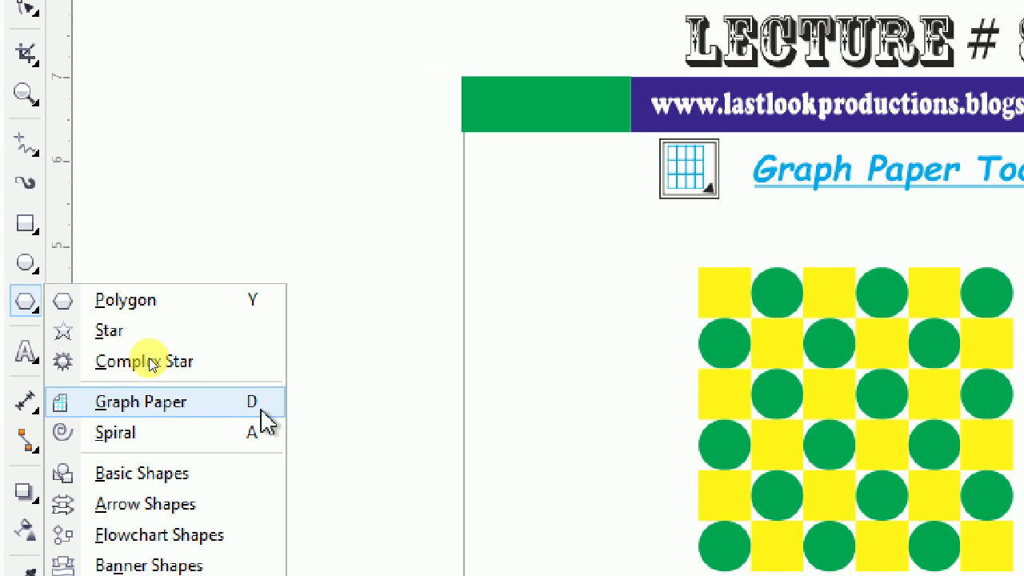
click(174, 404)
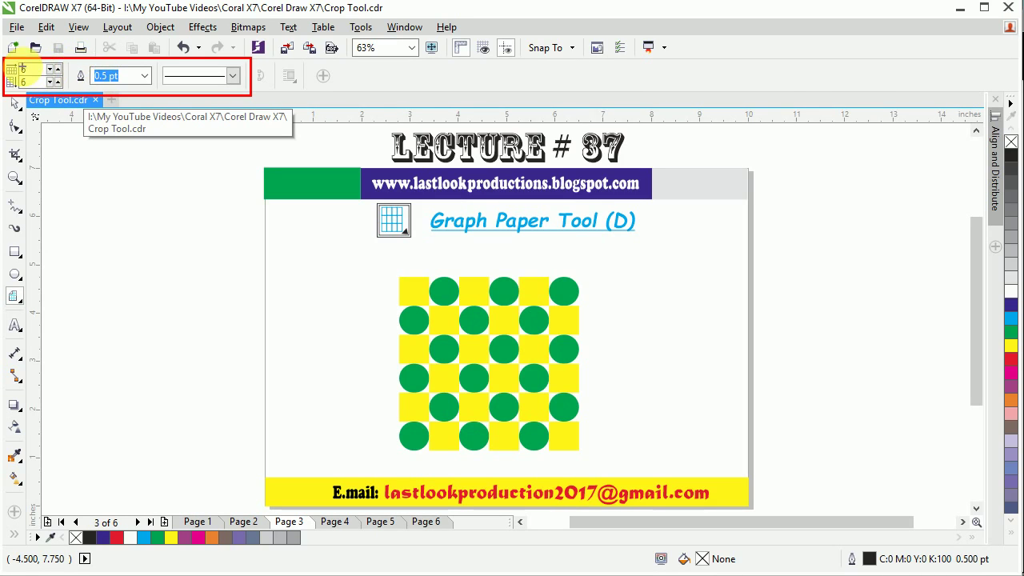
mouse_move(148, 27)
mouse_down()
mouse_move(126, 75)
mouse_move(112, 77)
mouse_move(100, 62)
mouse_move(120, 64)
mouse_move(154, 32)
mouse_up()
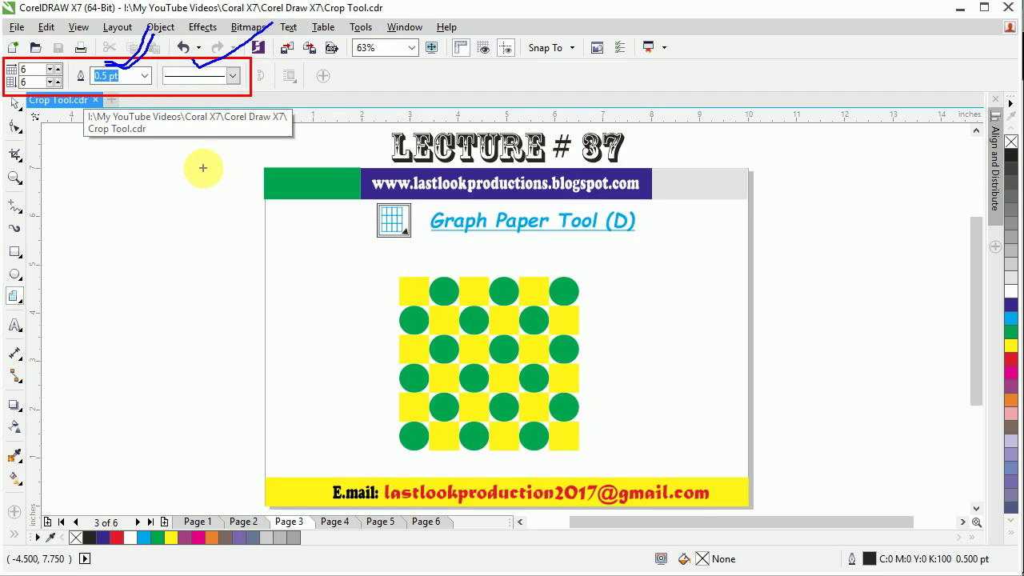
key(Escape)
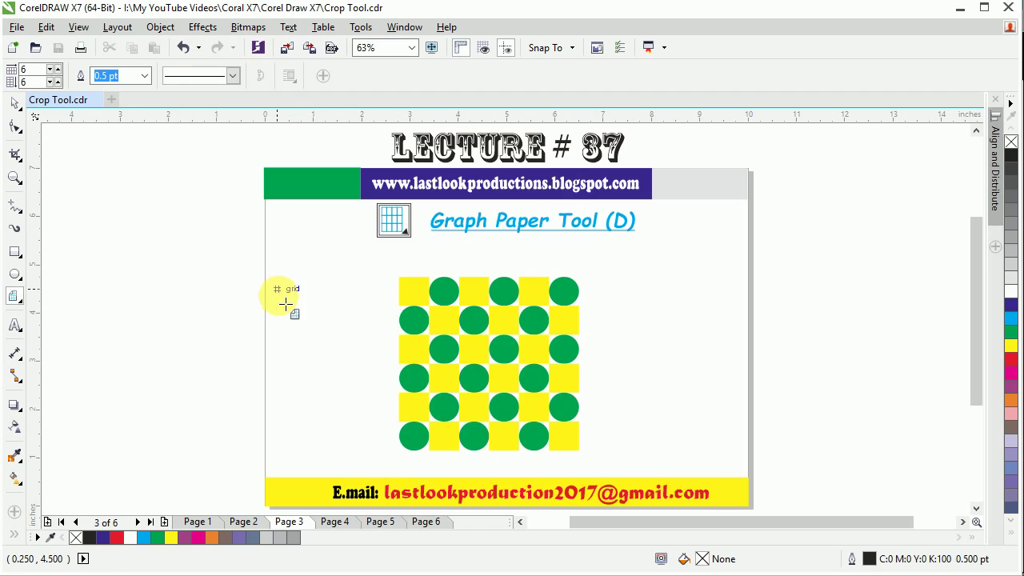
- Shrink the yellow and green checkered group and move it off the page, beside the page's lower right corner
click(15, 103)
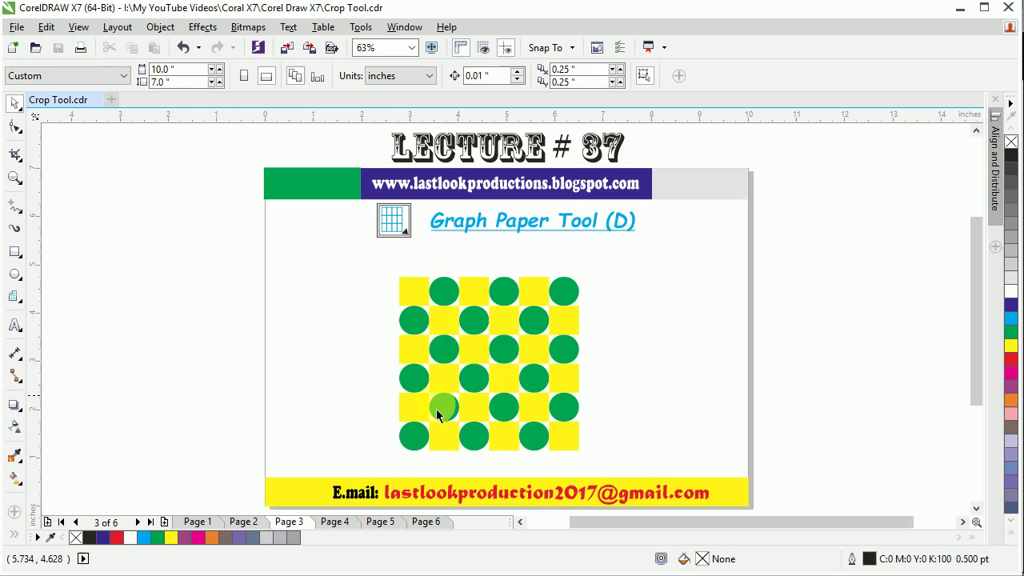
click(445, 340)
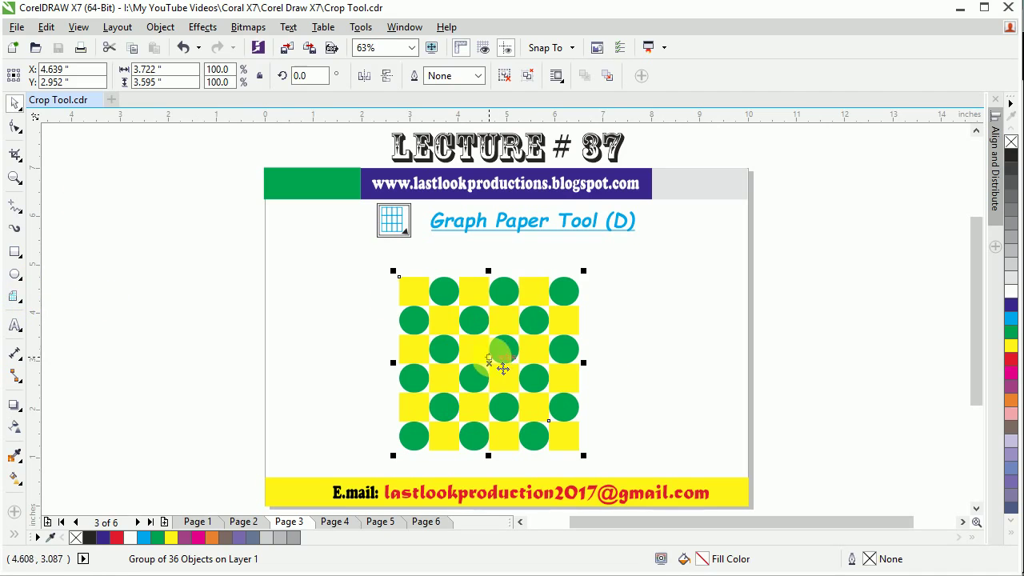
drag(392, 272, 457, 334)
drag(505, 365, 810, 469)
- Draw a 6-column, 6-row graph paper grid in the page's empty area and shift it up beneath the title
key(d)
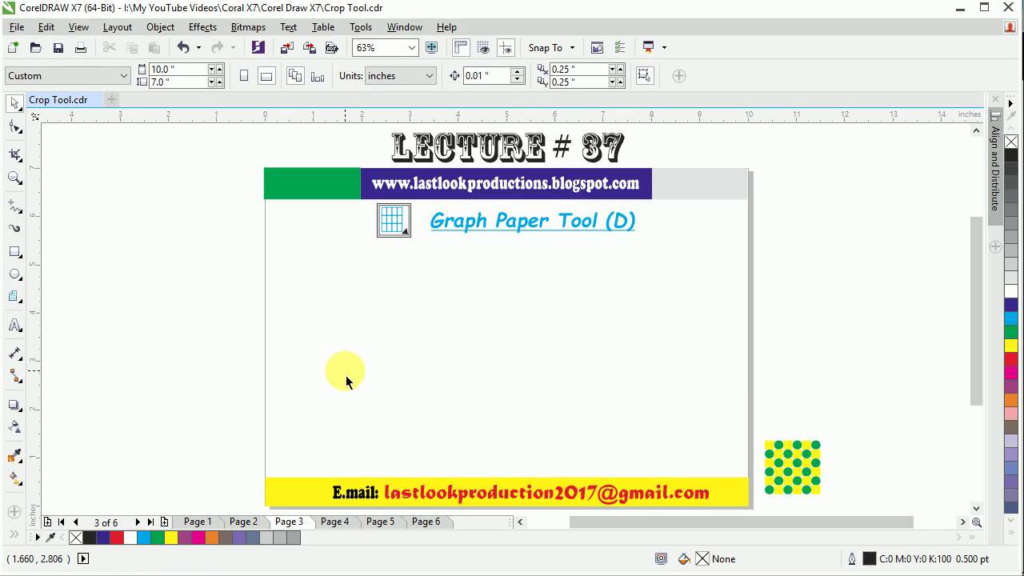
key(d)
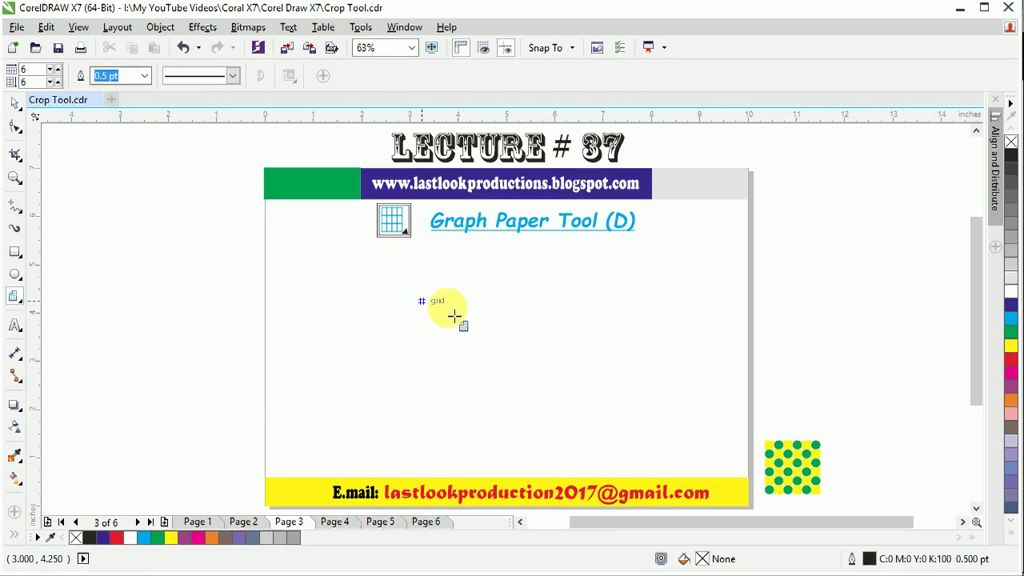
drag(373, 288, 452, 324)
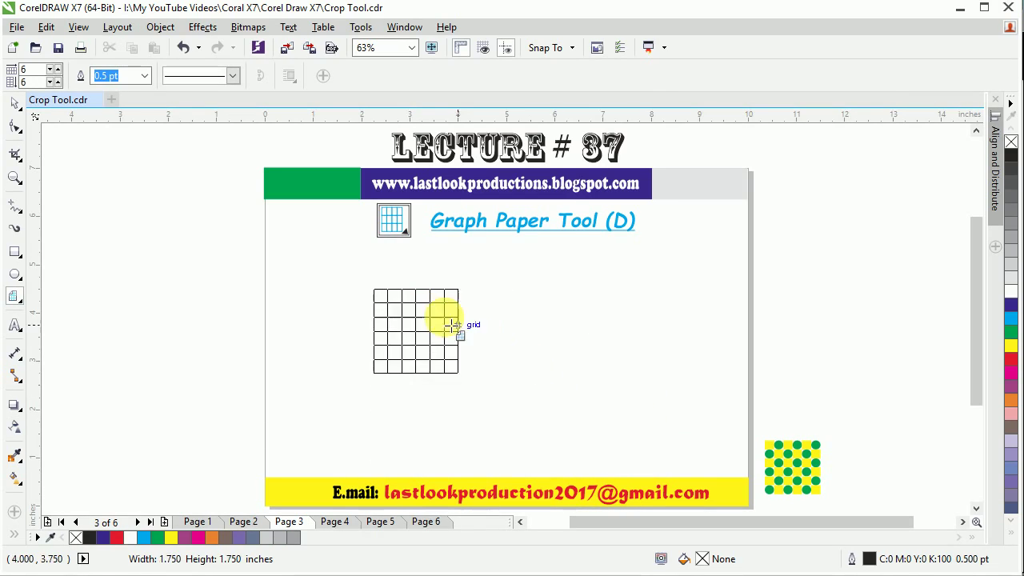
drag(439, 364, 645, 461)
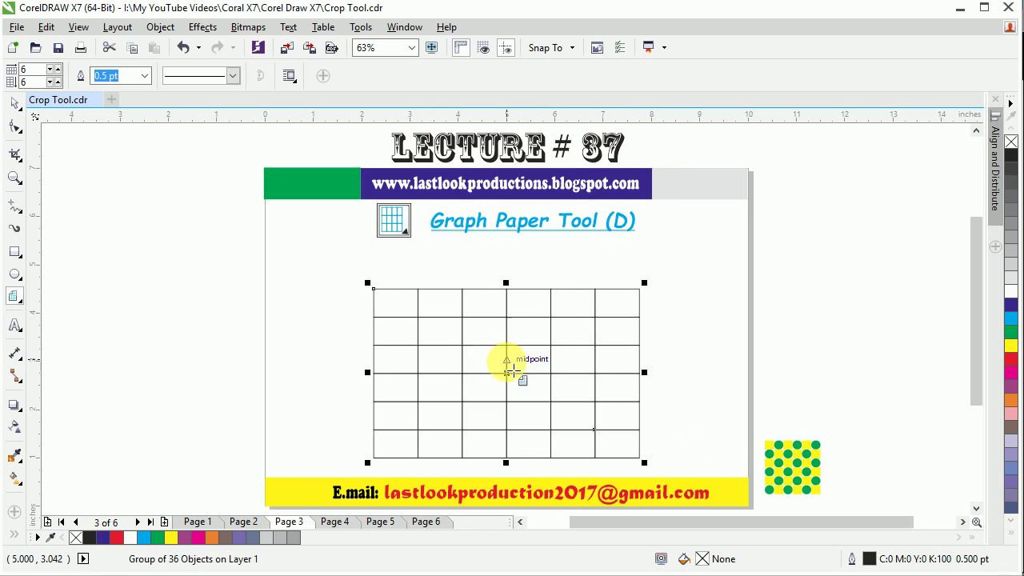
drag(516, 385, 504, 349)
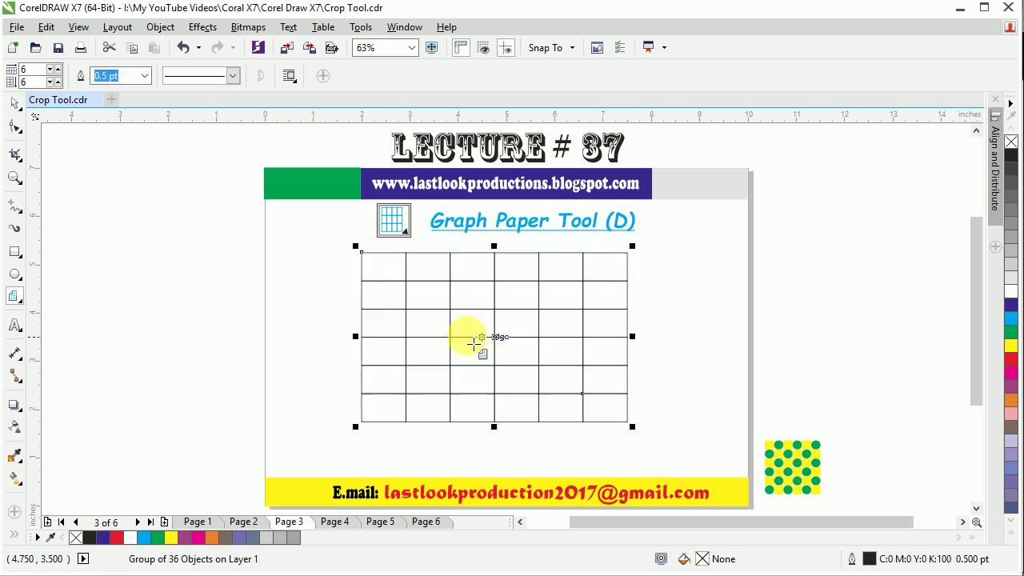
- Set the graph paper to 3 columns and 2 rows and draw a grid overlapping the page's left edge
click(53, 70)
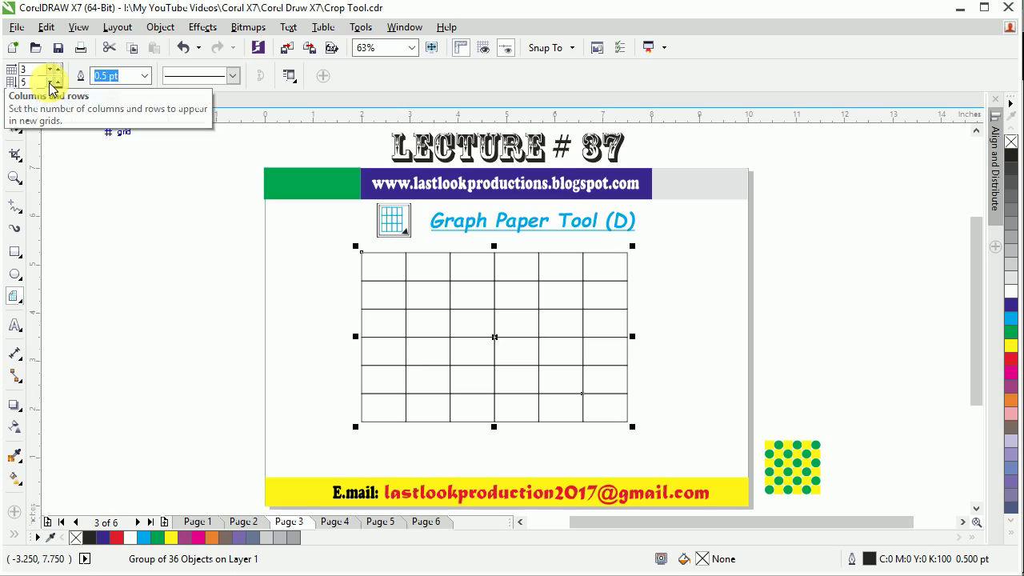
click(53, 85)
click(54, 85)
click(53, 85)
drag(108, 228, 337, 457)
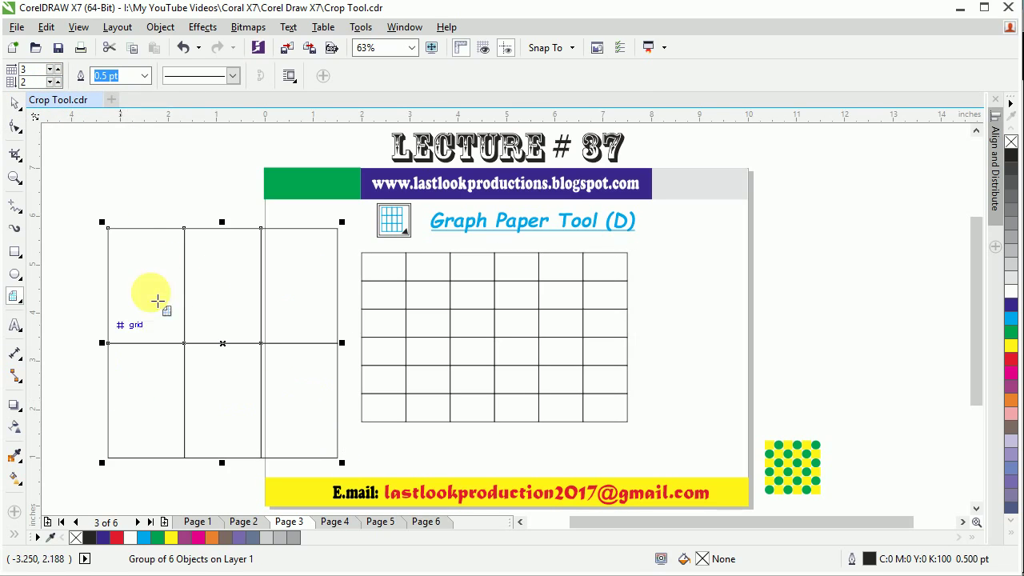
- Replace the 3-by-2 grid at the page's left edge with a graph paper grid of 3 columns and 5 rows
click(56, 81)
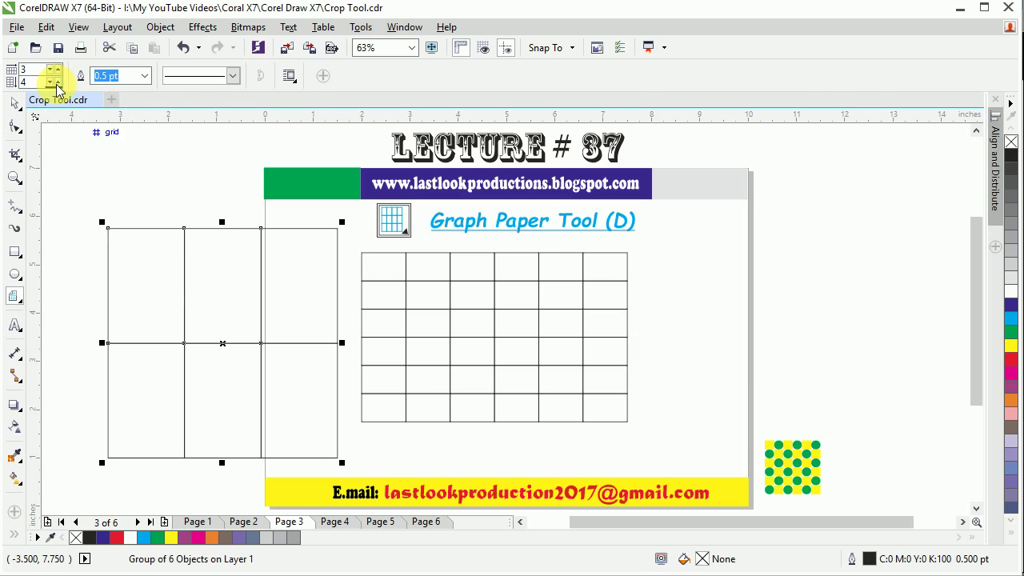
click(57, 80)
key(Delete)
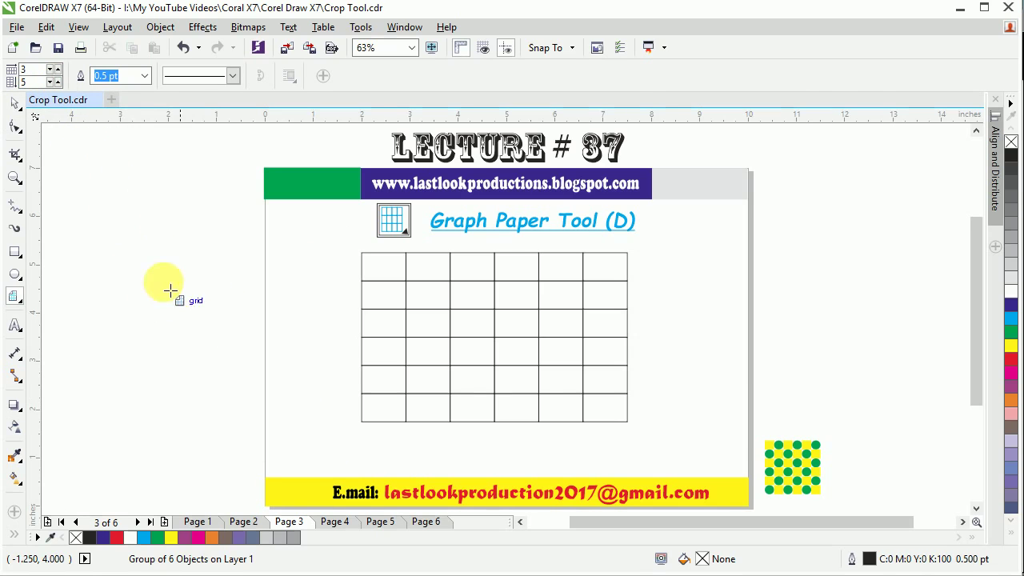
drag(108, 216, 350, 458)
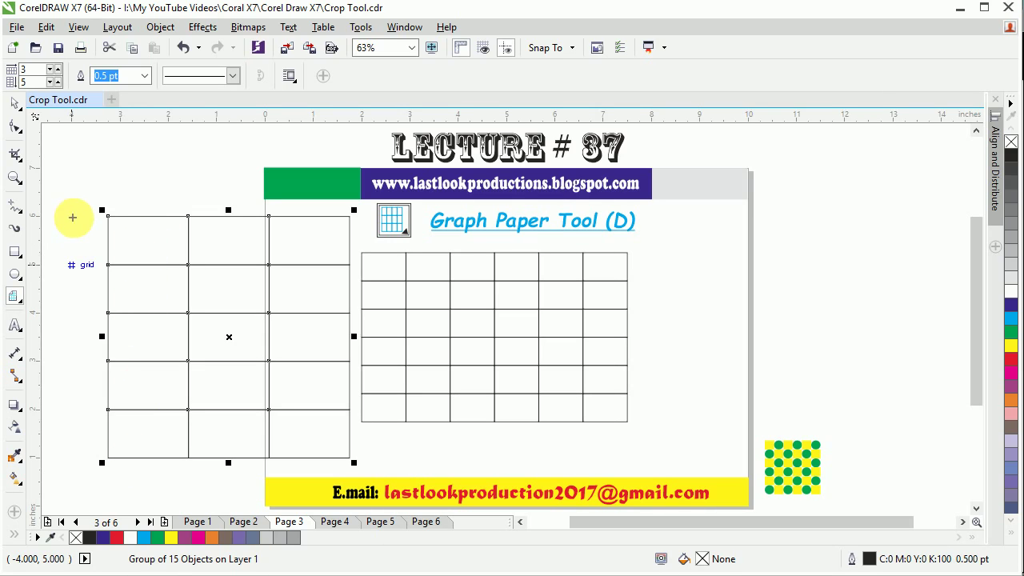
mouse_move(76, 217)
mouse_down()
mouse_move(74, 458)
mouse_move(58, 449)
mouse_move(84, 471)
mouse_move(88, 442)
mouse_up()
mouse_move(71, 189)
mouse_down()
mouse_move(321, 196)
mouse_move(334, 182)
mouse_move(345, 208)
mouse_move(308, 211)
mouse_up()
mouse_move(118, 154)
mouse_down()
mouse_move(132, 179)
mouse_move(182, 185)
mouse_move(220, 143)
mouse_up()
mouse_move(54, 298)
mouse_down()
mouse_move(51, 342)
mouse_move(69, 331)
mouse_move(73, 343)
mouse_up()
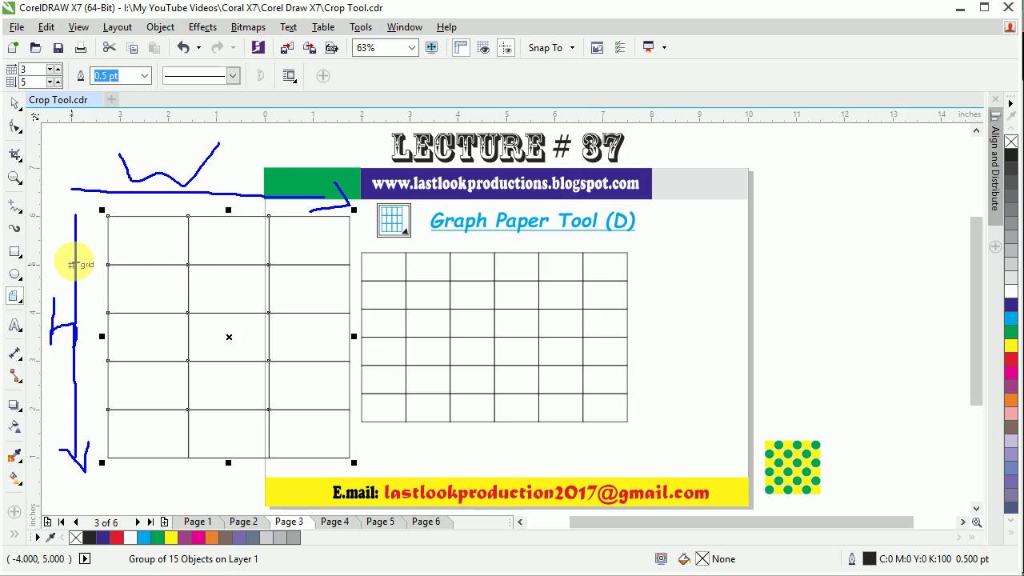
key(Escape)
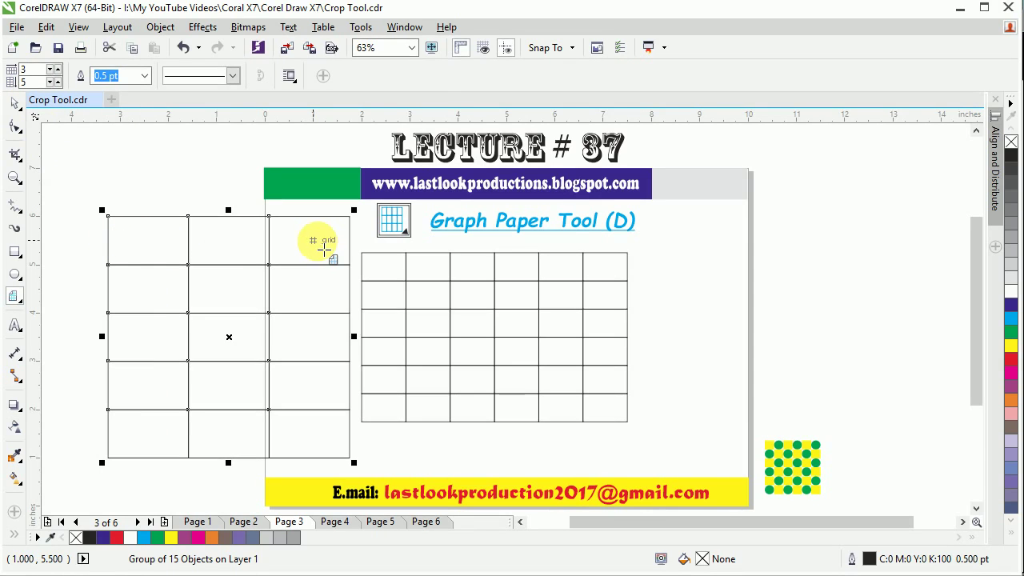
- Delete the 3-by-5 grid at the page's left edge and the 6-by-6 grid under the title
key(Delete)
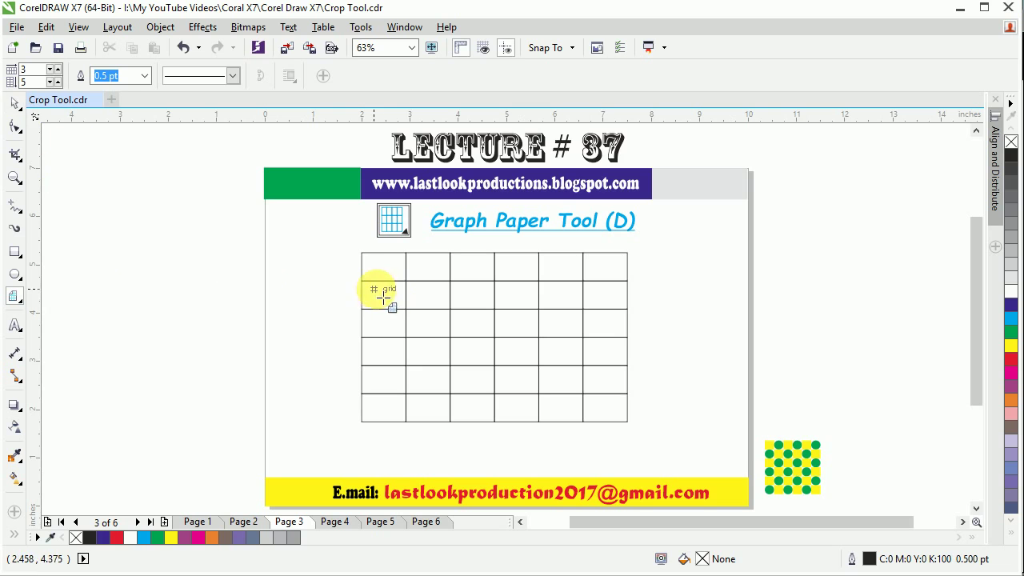
click(15, 103)
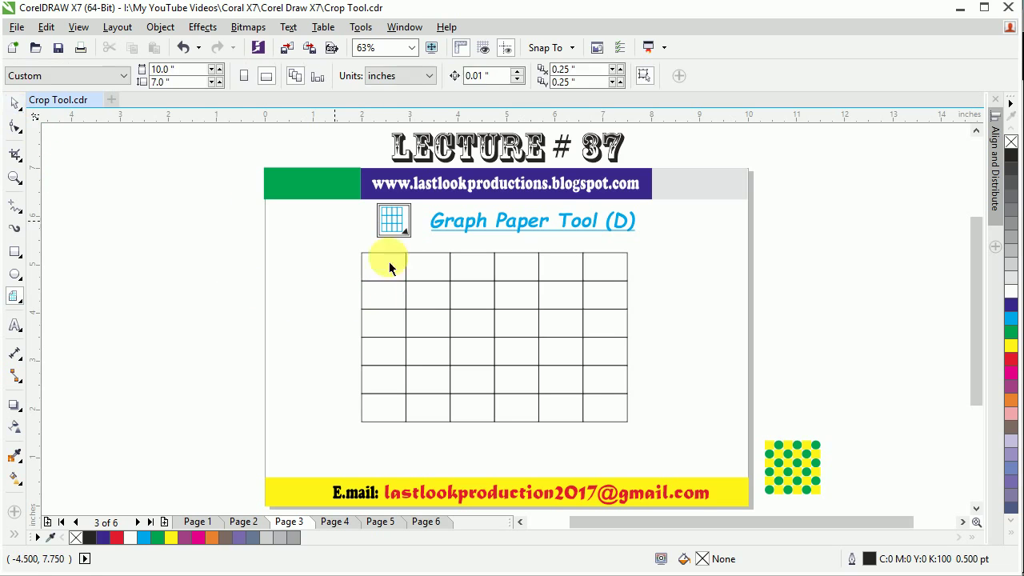
click(430, 315)
key(Delete)
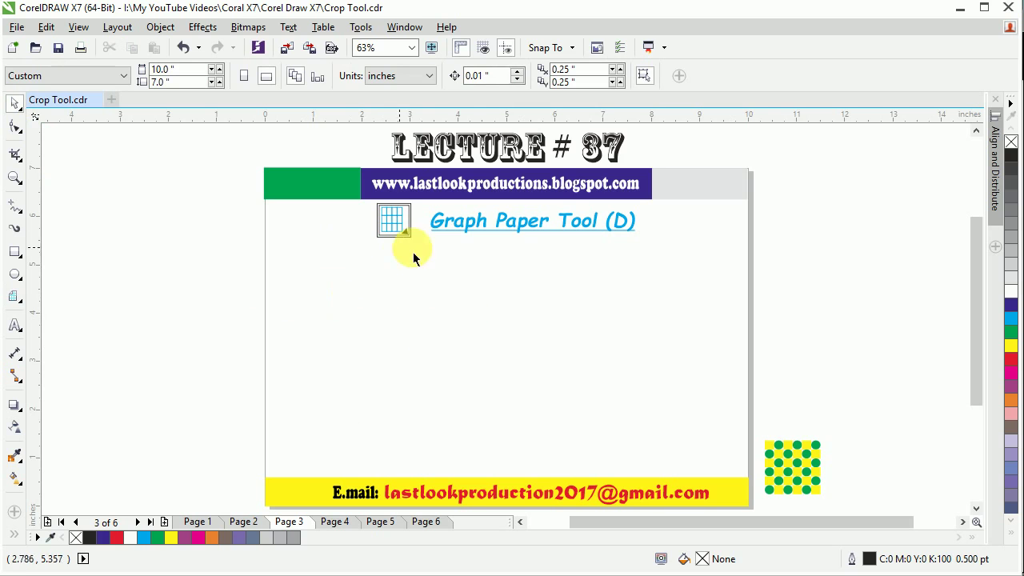
- Draw a 3-column, 5-row graph paper grid about 5 by 4 inches in the page's centre, and delete it
click(18, 298)
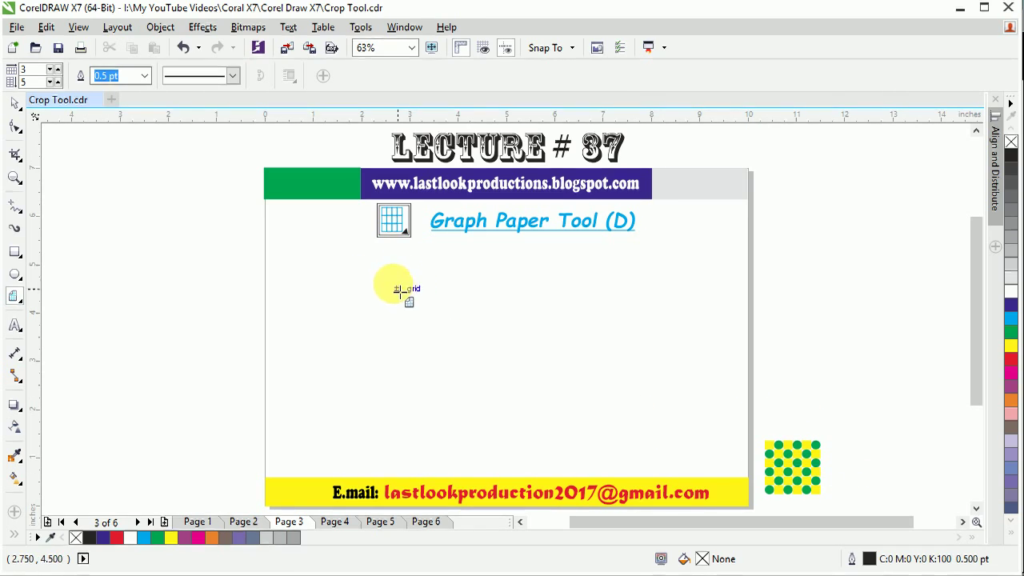
drag(400, 276, 616, 438)
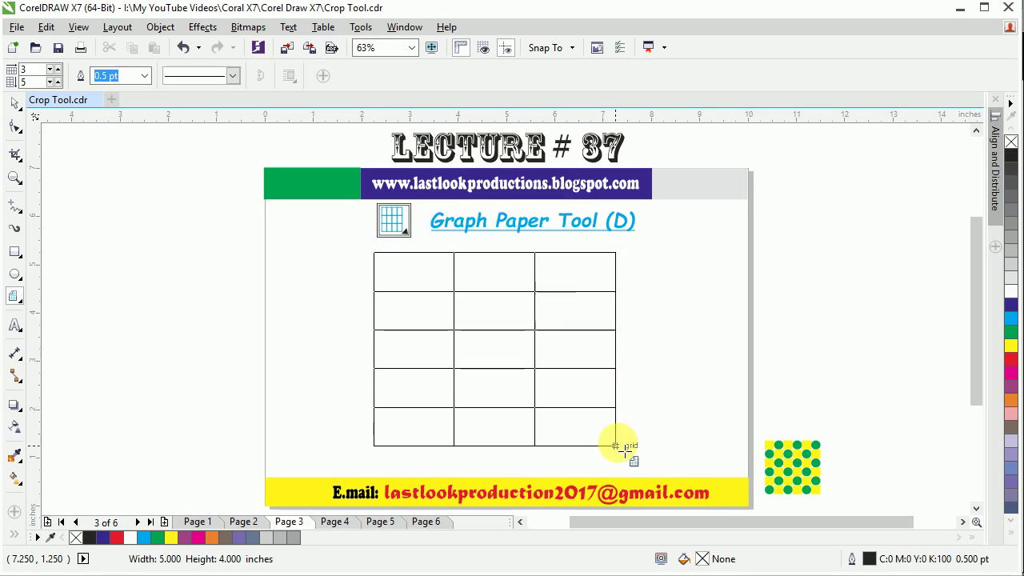
key(Delete)
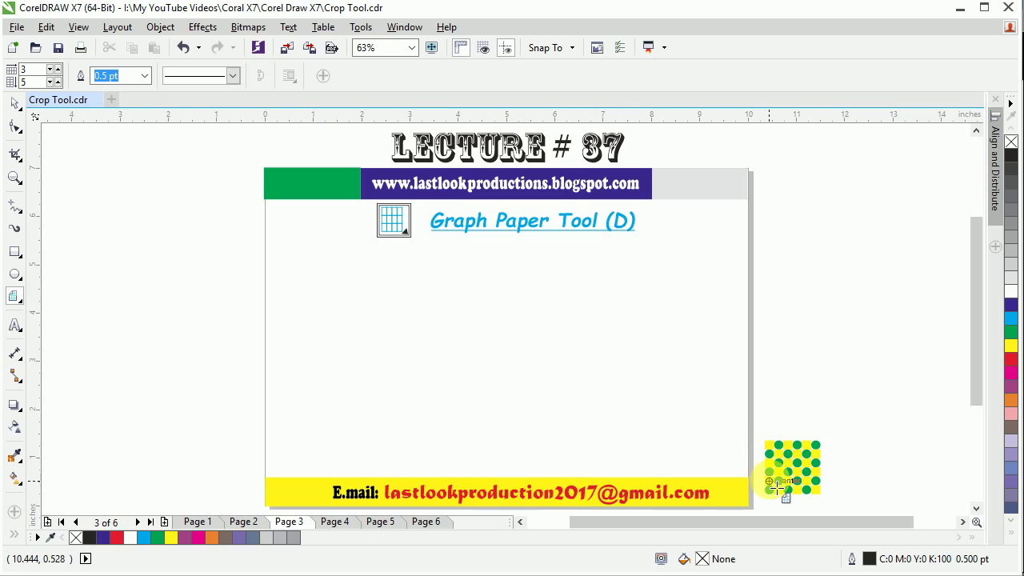
- Draw a 6-column, 6-row graph paper grid about 5.25 by 4.25 inches on the page and move its centre to X 5.0, Y 3.0 inches
double_click(37, 70)
text(6)
double_click(32, 82)
text(6)
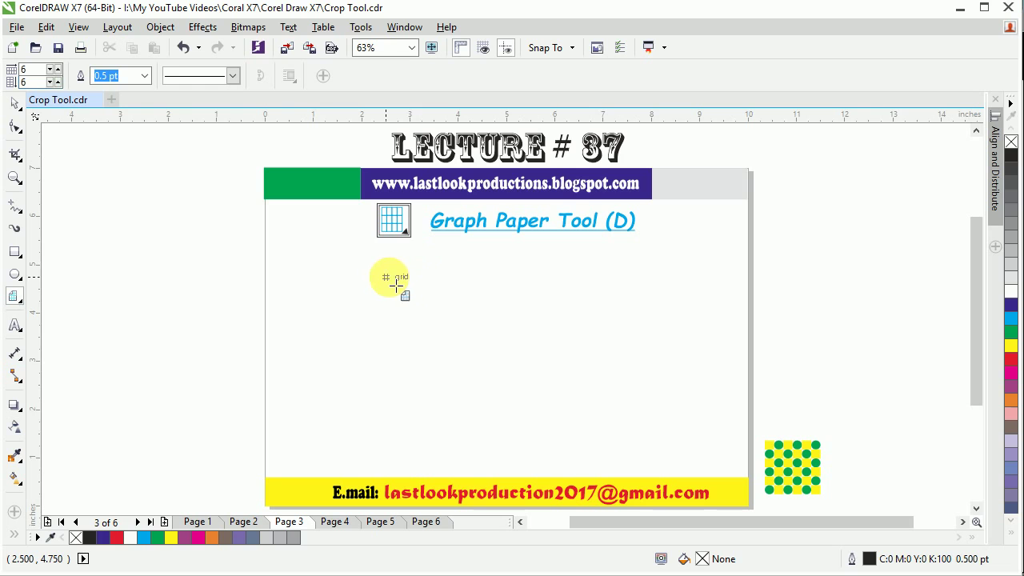
drag(365, 267, 615, 470)
click(14, 104)
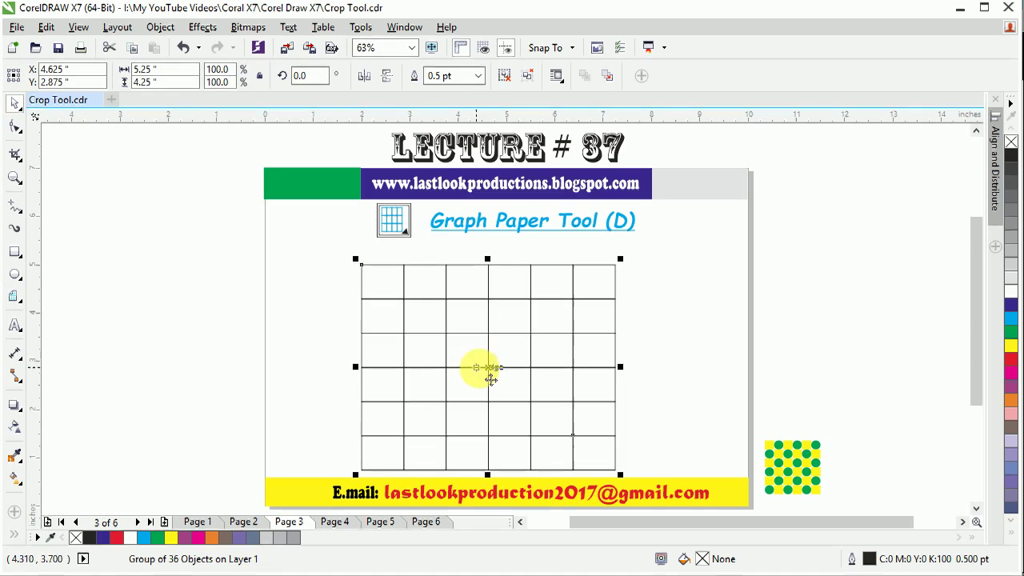
mouse_move(488, 366)
mouse_down()
mouse_move(512, 374)
mouse_move(505, 359)
mouse_up()
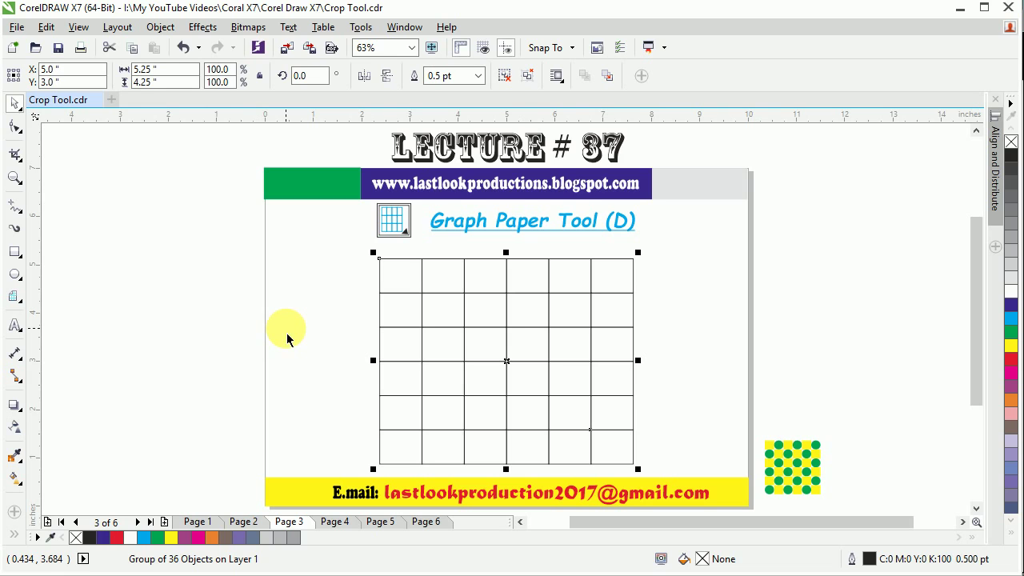
- Examine the available ungroup commands for the 6-by-6 grid
key(z)
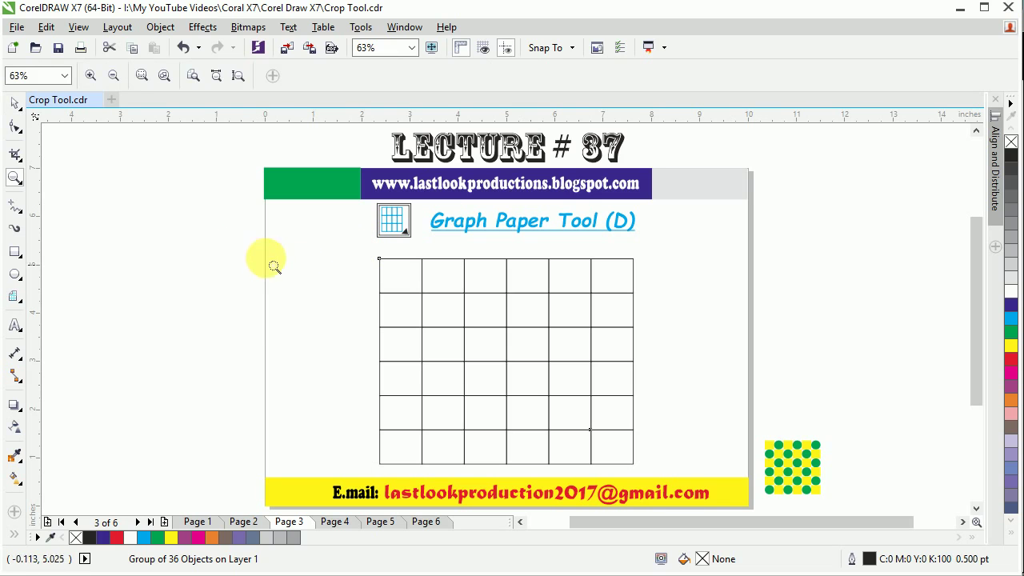
drag(361, 248, 654, 473)
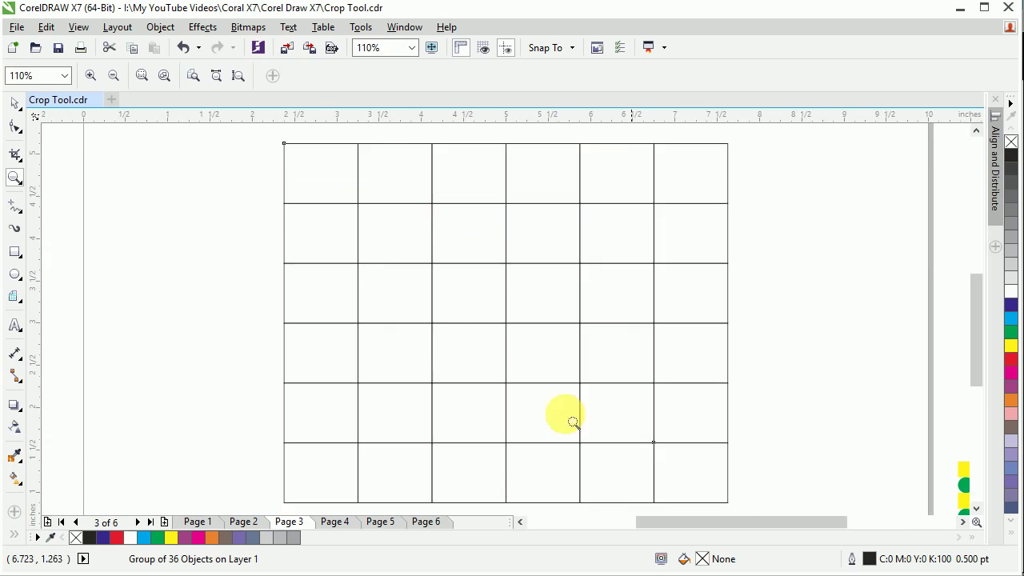
click(16, 102)
click(225, 231)
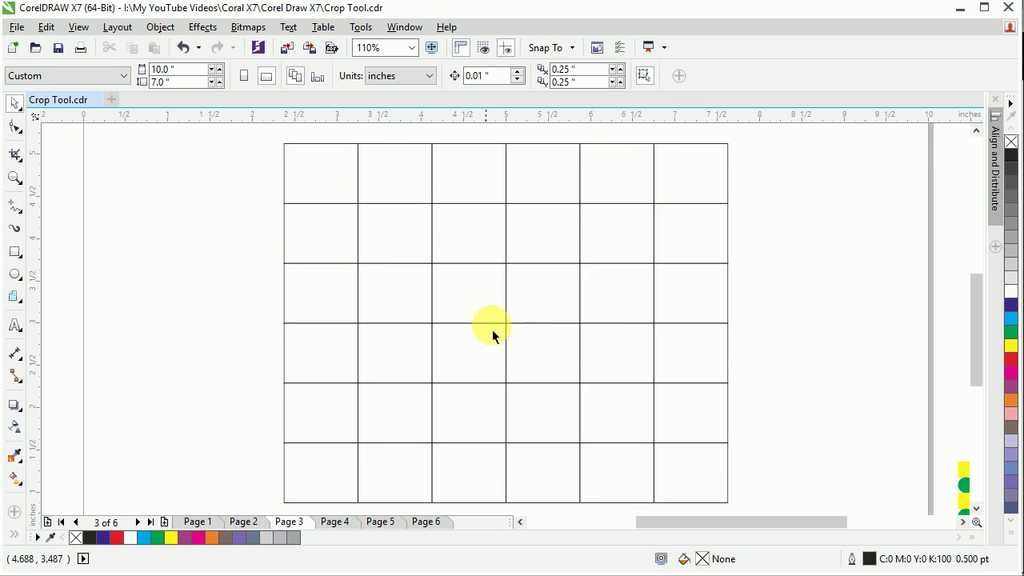
click(498, 328)
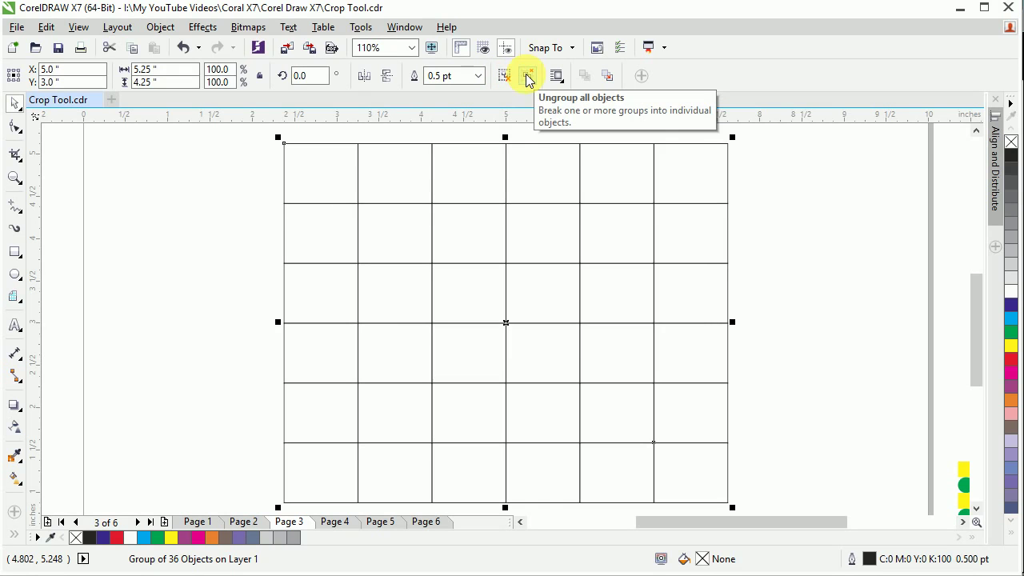
click(160, 26)
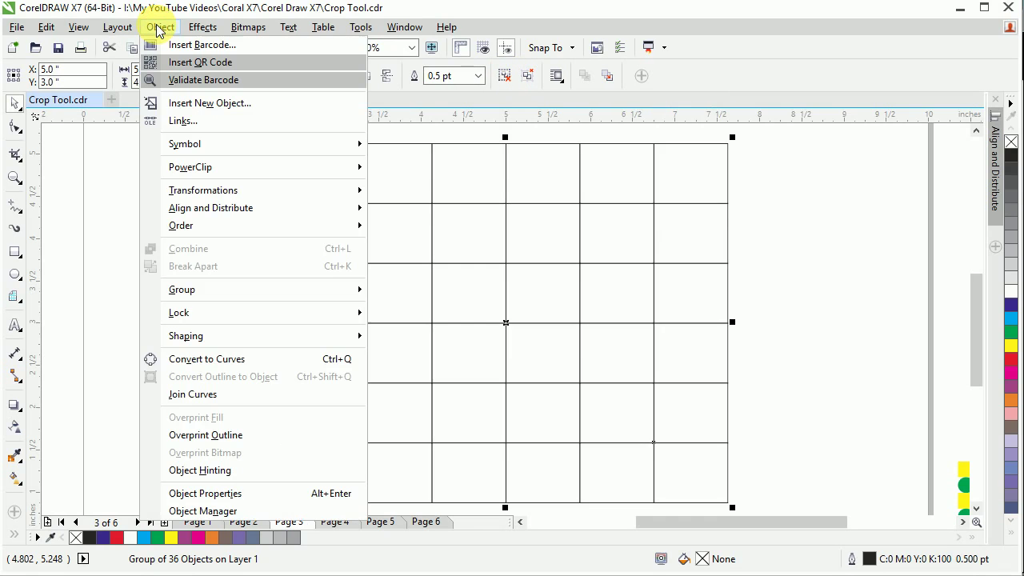
mouse_move(193, 297)
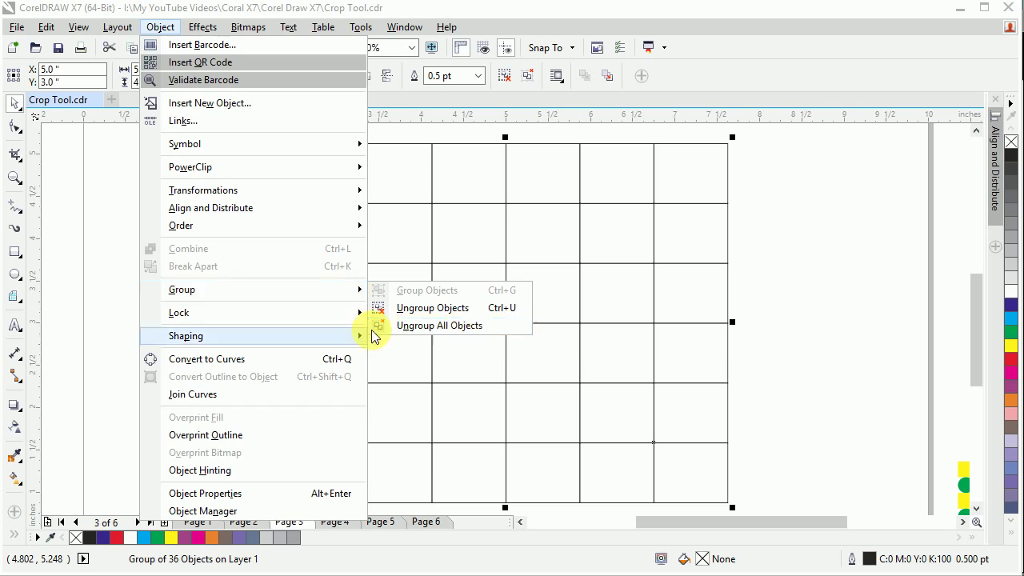
click(96, 269)
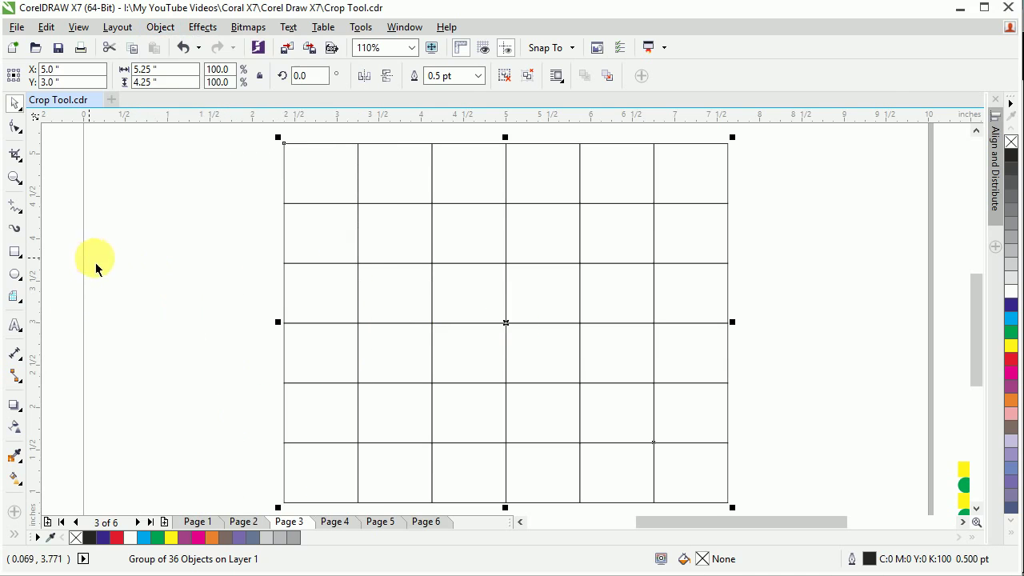
right_click(427, 262)
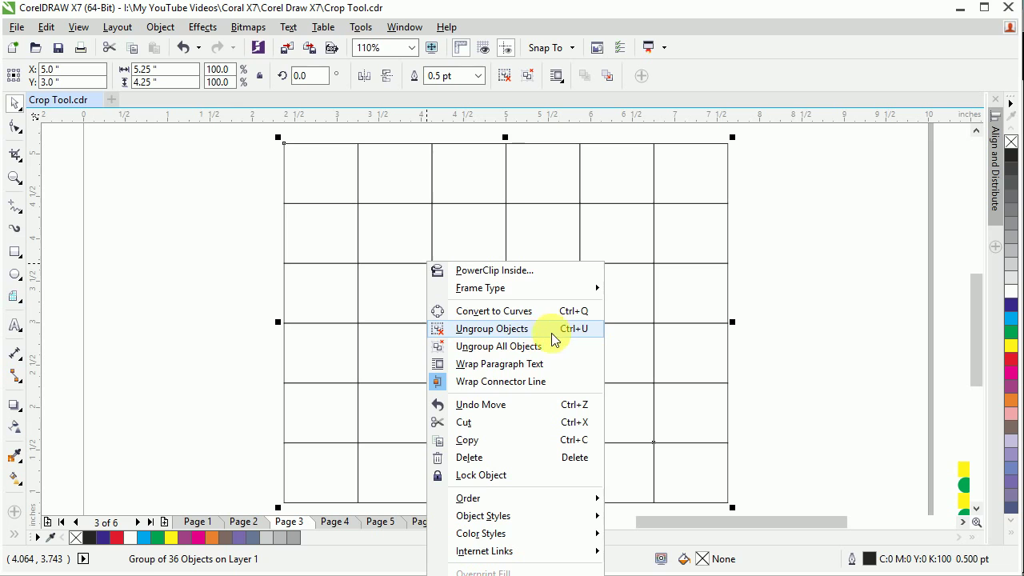
click(380, 342)
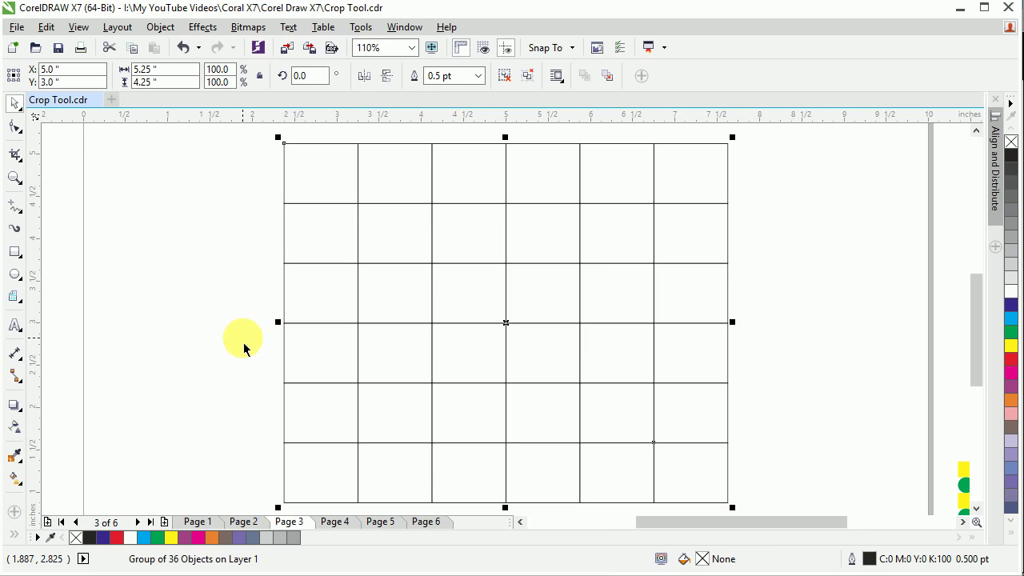
- Ungroup the 6-by-6 grid into separate cells and move several cells of the upper two rows apart
key(ctrl+u)
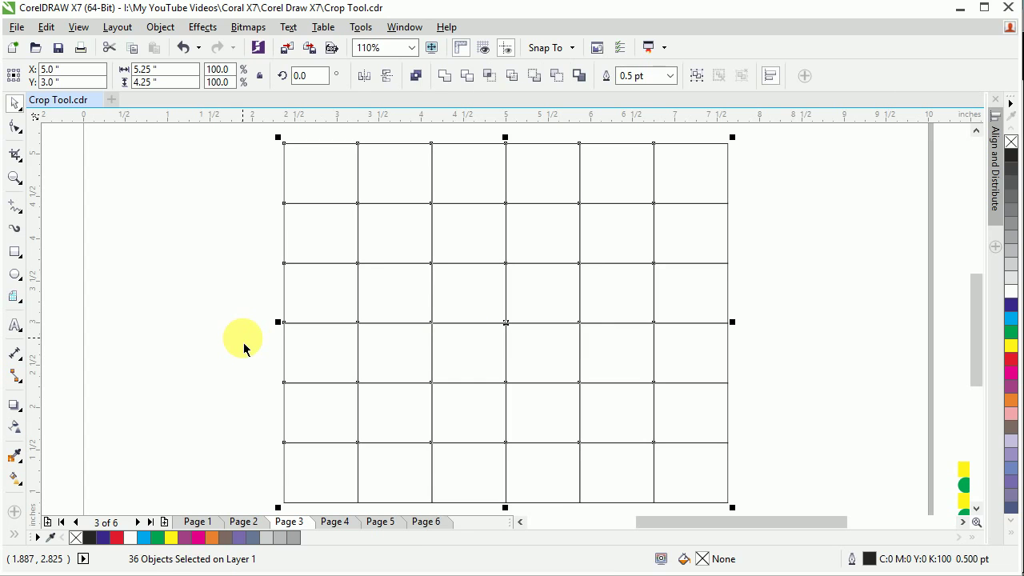
click(784, 263)
drag(707, 184, 781, 198)
drag(656, 178, 729, 170)
drag(536, 151, 556, 132)
drag(524, 247, 574, 214)
drag(616, 240, 690, 228)
drag(455, 238, 307, 276)
drag(339, 229, 246, 192)
- Undo the cell moves and the ungrouping of the grid
key(ctrl+z)
key(ctrl+z)
key(ctrl+z)
key(ctrl+z)
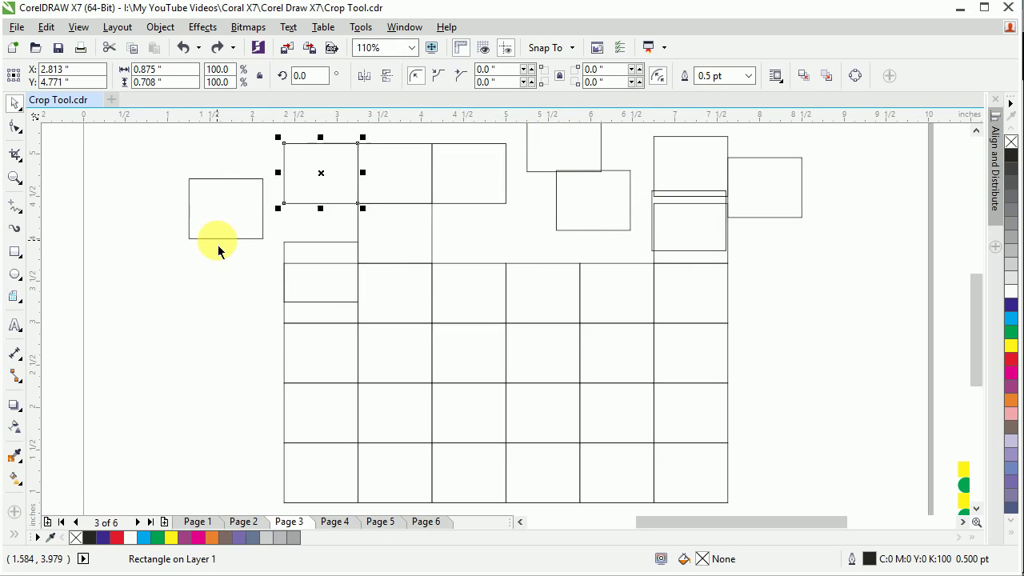
key(ctrl+z)
key(ctrl+z)
key(ctrl+z)
key(ctrl+z)
key(ctrl+z)
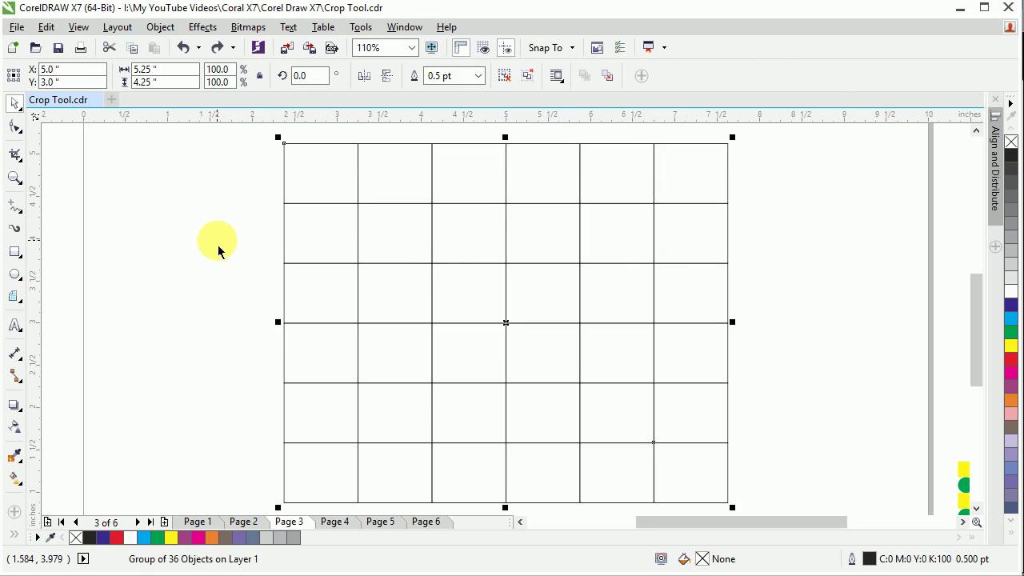
- Move the grid's centre to X 4.875, Y 3.125 inches and ungroup it into separate cells
click(477, 292)
drag(477, 293, 445, 300)
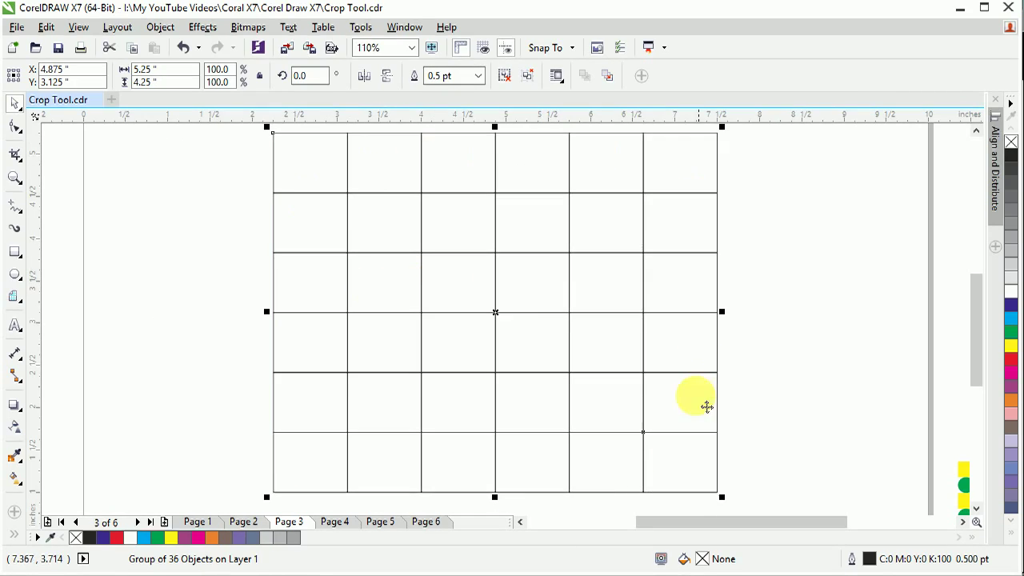
key(ctrl+u)
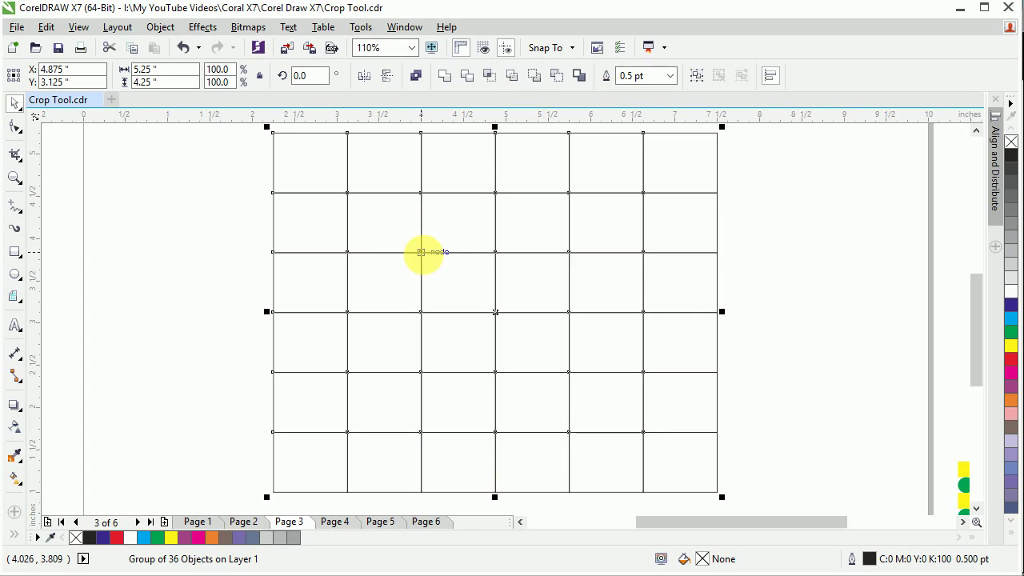
- Move several cells of the first column out of the grid, and undo those moves
click(217, 222)
drag(289, 184, 196, 182)
drag(203, 178, 181, 263)
drag(280, 286, 115, 326)
drag(297, 347, 157, 426)
key(ctrl+z)
key(ctrl+z)
key(ctrl+z)
key(ctrl+z)
click(211, 246)
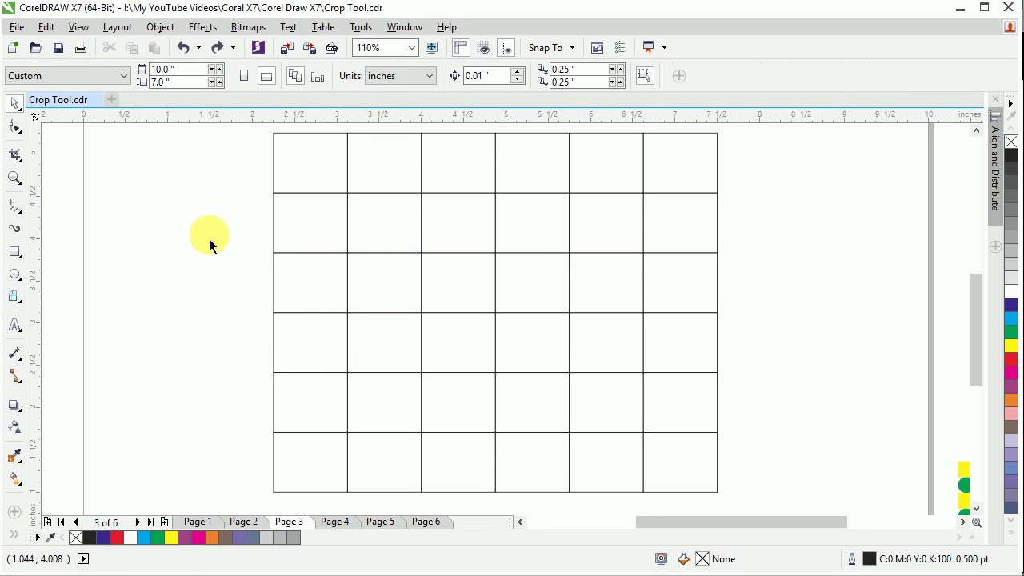
- Fill 18 alternating cells with cyan in a checkerboard pattern, including the last cell of the first row, and clear the selection
click(694, 176)
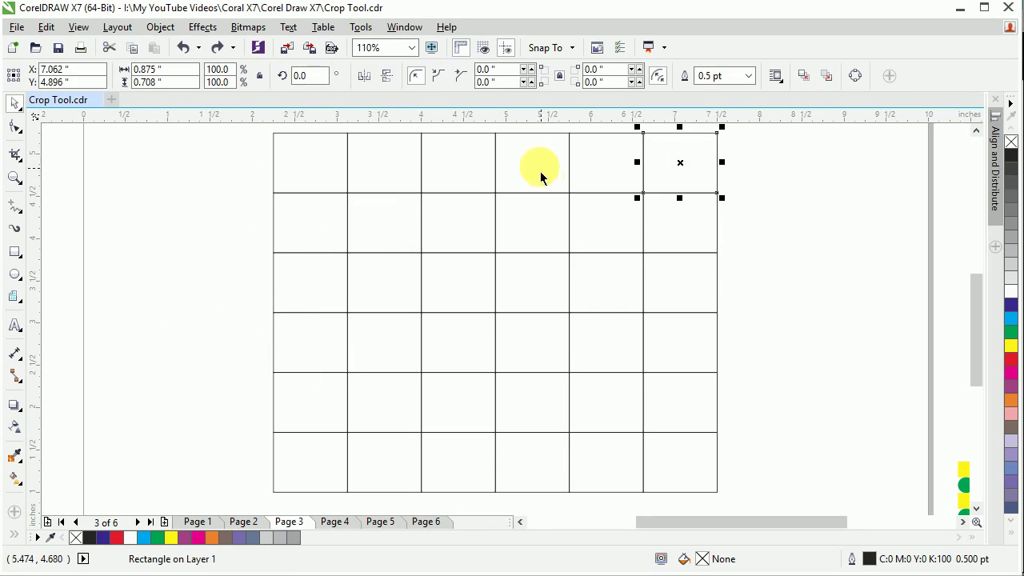
click(782, 199)
click(687, 173)
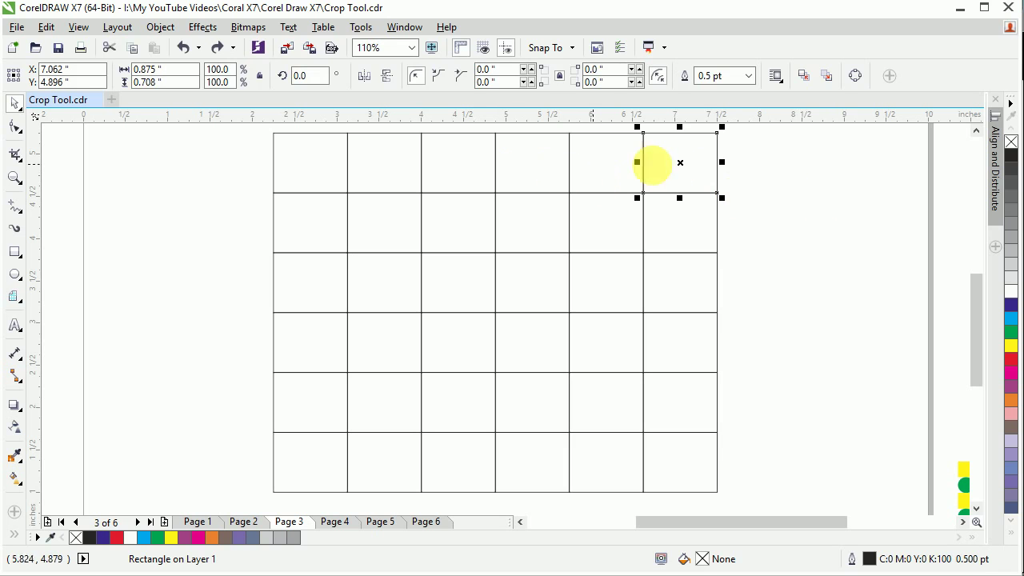
shift+click(527, 176)
shift+click(384, 165)
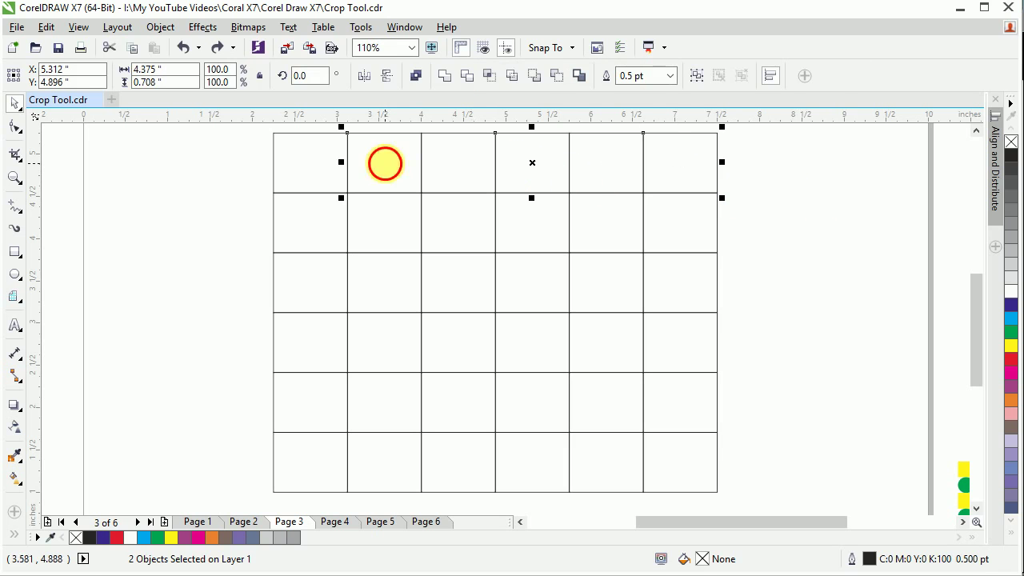
shift+click(642, 231)
shift+click(475, 228)
shift+click(320, 232)
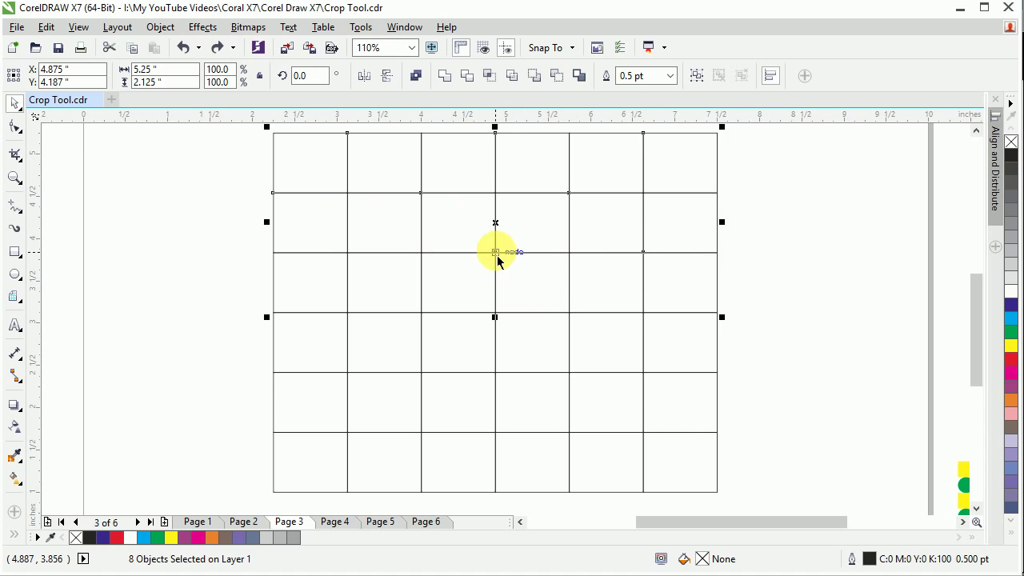
shift+click(383, 287)
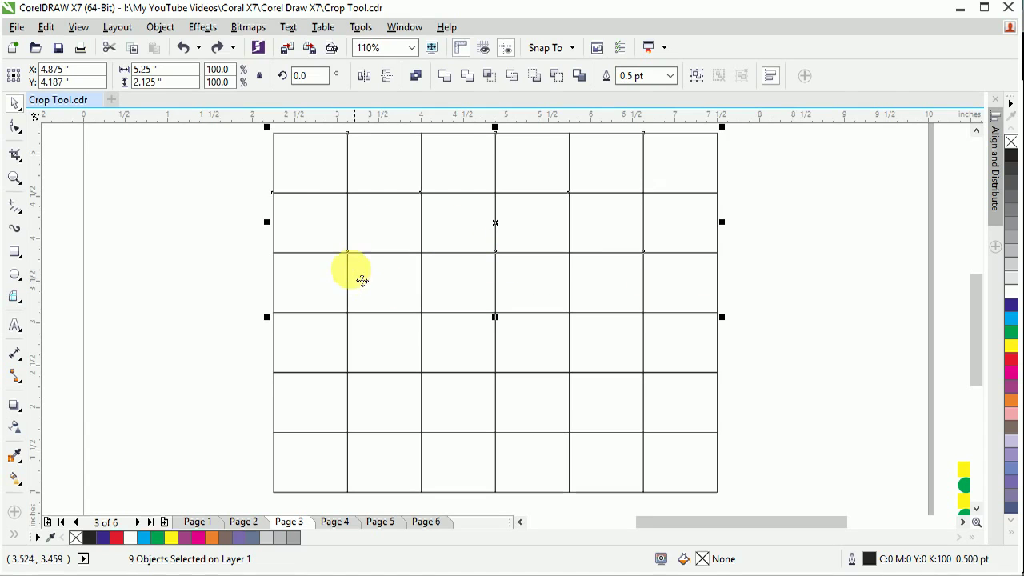
shift+click(599, 345)
shift+click(352, 342)
shift+click(290, 346)
shift+click(666, 400)
shift+click(531, 406)
shift+click(380, 403)
shift+click(616, 462)
shift+click(373, 451)
shift+click(320, 456)
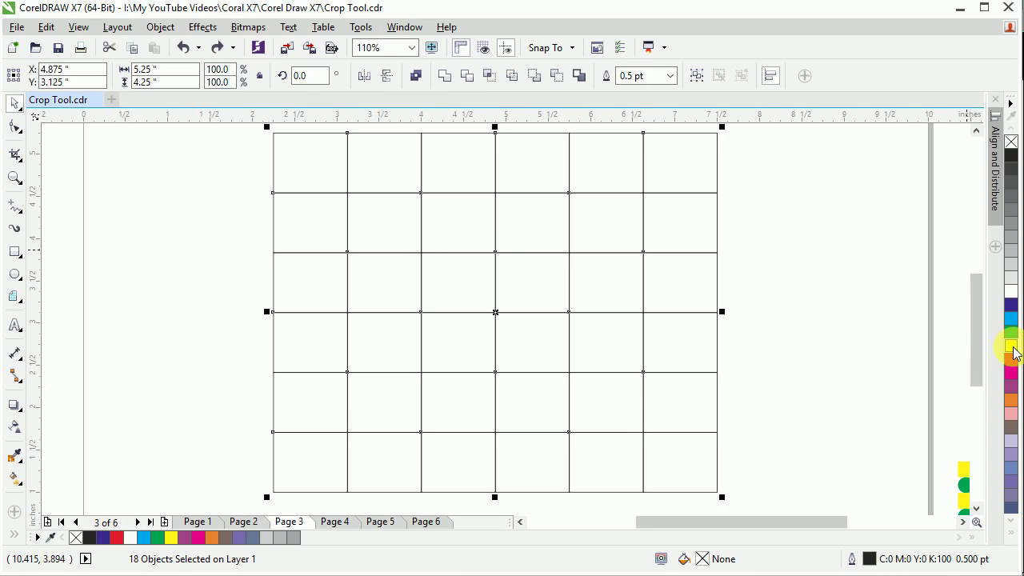
click(1012, 318)
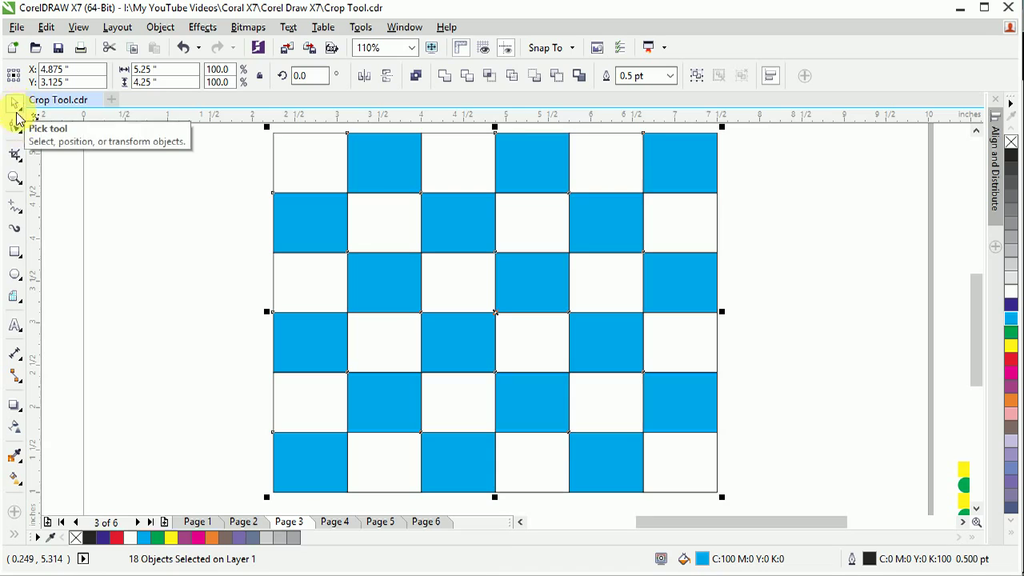
click(85, 171)
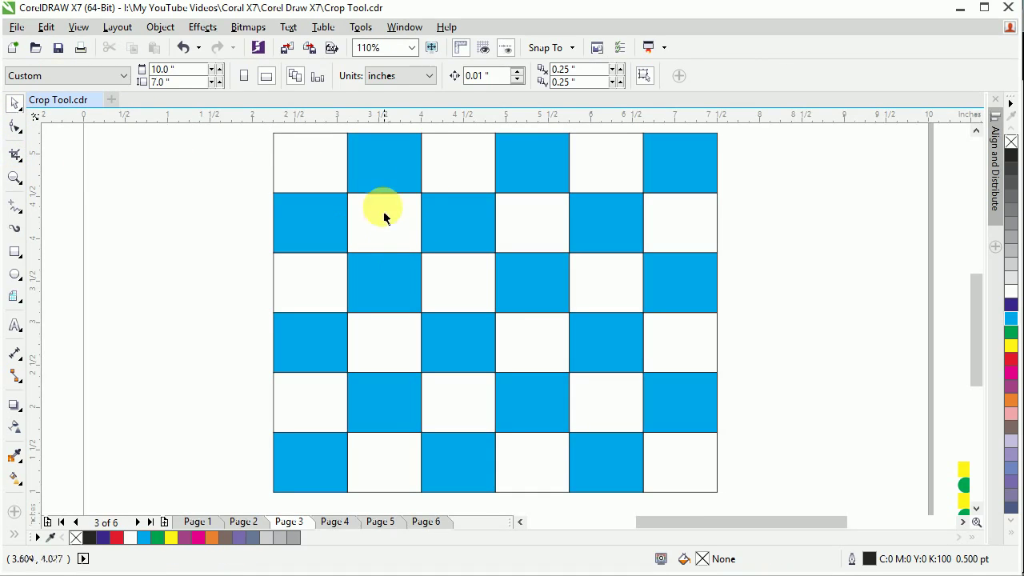
click(370, 181)
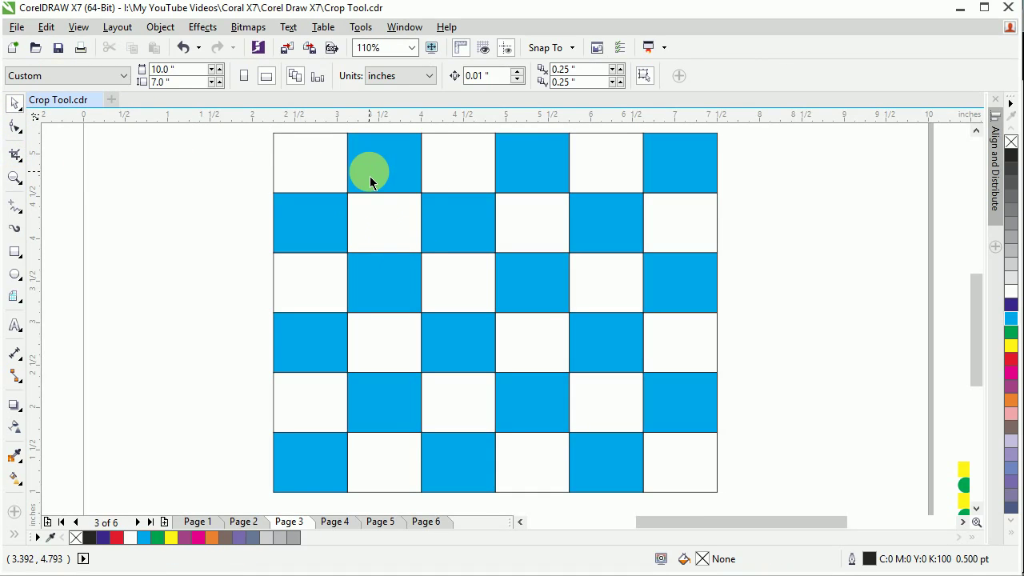
shift+click(504, 168)
shift+click(684, 186)
click(768, 195)
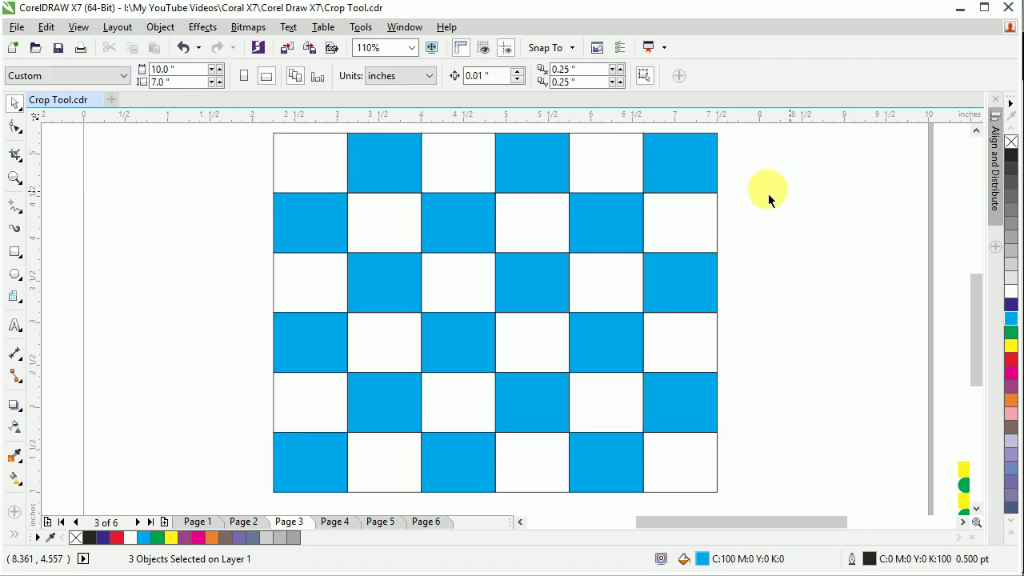
- Select all 18 unfilled cells of the checkerboard together
click(595, 169)
shift+click(460, 174)
shift+click(312, 178)
shift+click(387, 240)
shift+click(560, 236)
shift+click(663, 238)
shift+click(594, 277)
shift+click(447, 282)
shift+click(335, 292)
shift+click(384, 338)
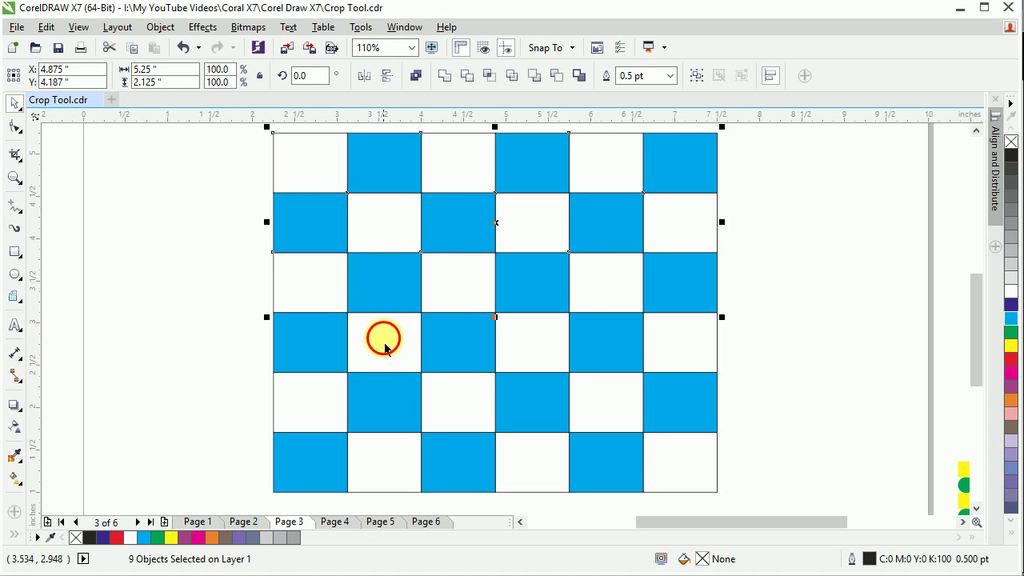
shift+click(528, 340)
shift+click(678, 356)
shift+click(603, 390)
shift+click(451, 397)
shift+click(295, 393)
shift+click(371, 450)
shift+click(534, 455)
shift+click(670, 462)
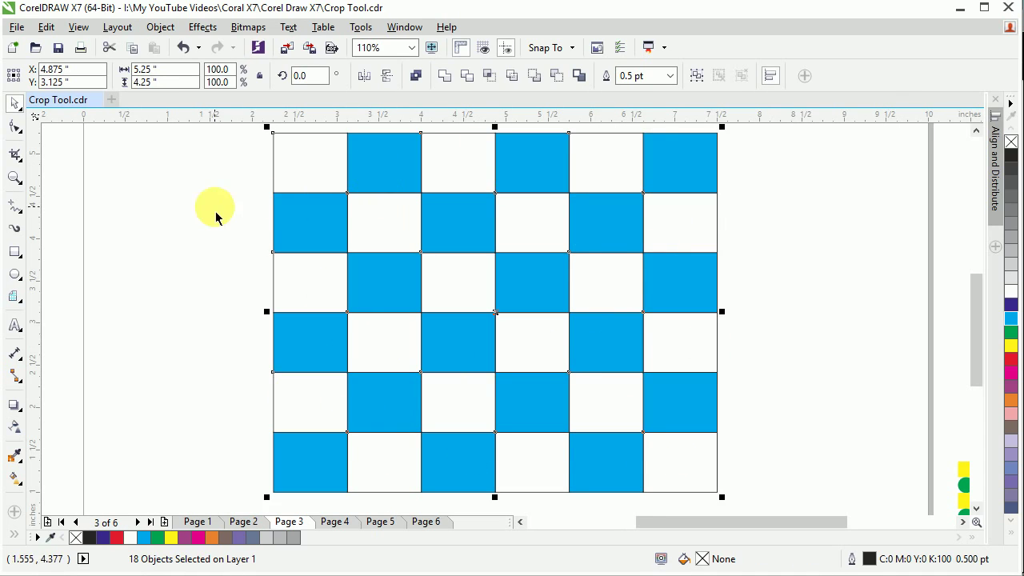
- Fully round the corners of the unfilled cells in the first and second rows to a 0.354-inch radius with the Shape tool
click(15, 130)
click(307, 175)
drag(273, 133, 632, 151)
click(590, 151)
drag(644, 194, 702, 202)
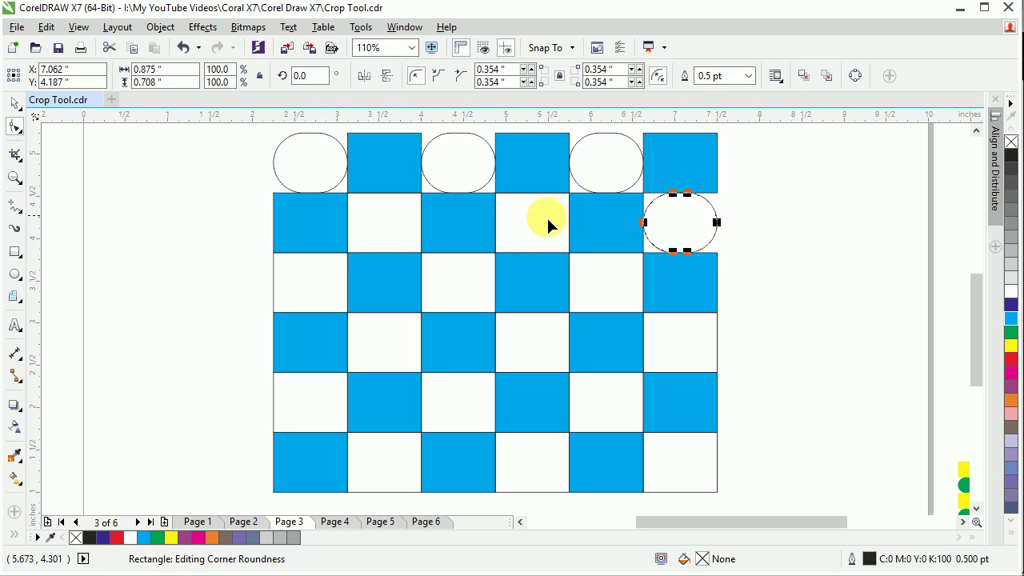
drag(496, 199, 560, 214)
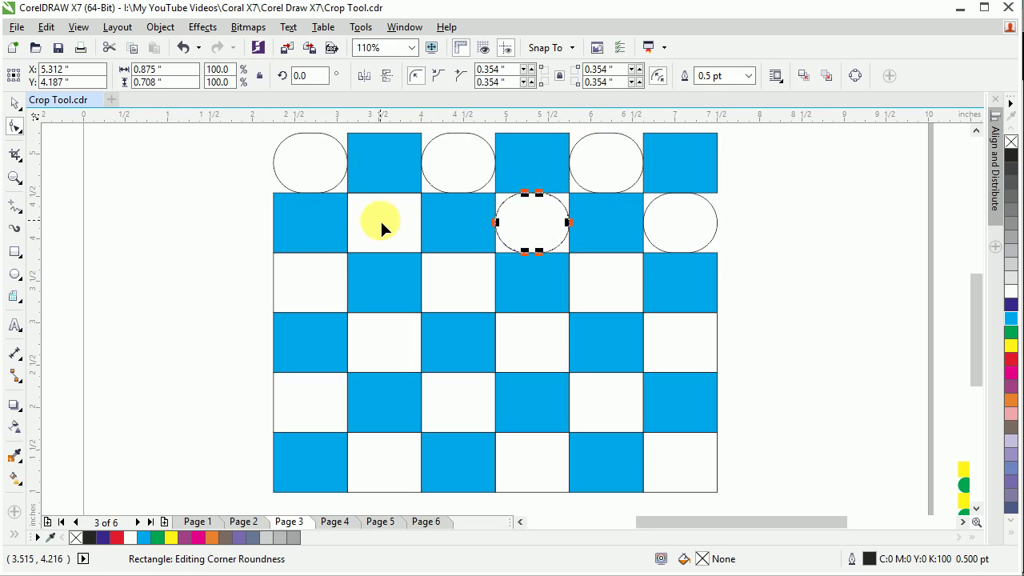
drag(347, 192, 429, 213)
- Round the corners of the unfilled cells in the third and fourth rows as far as they go
click(302, 291)
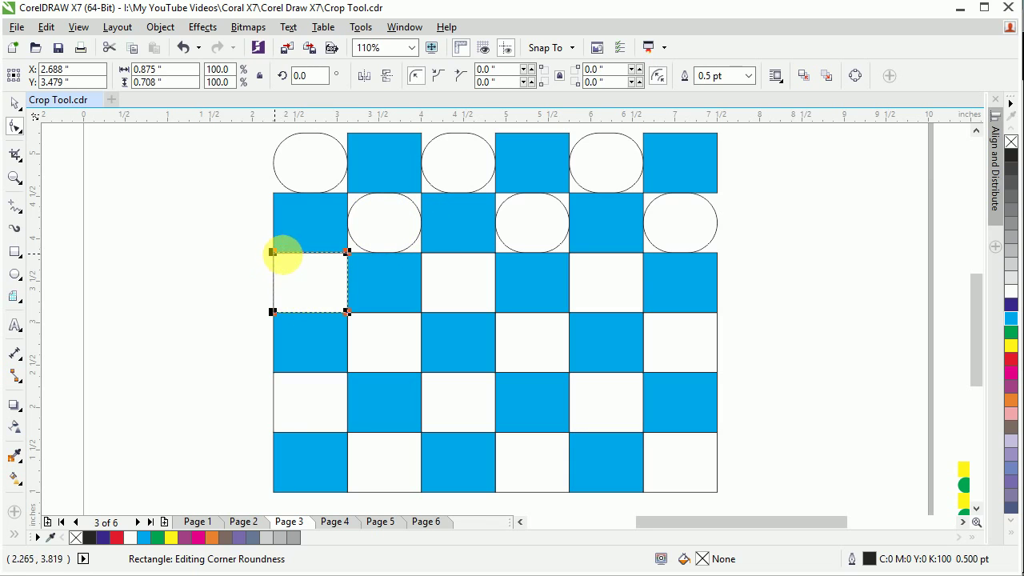
drag(274, 253, 366, 302)
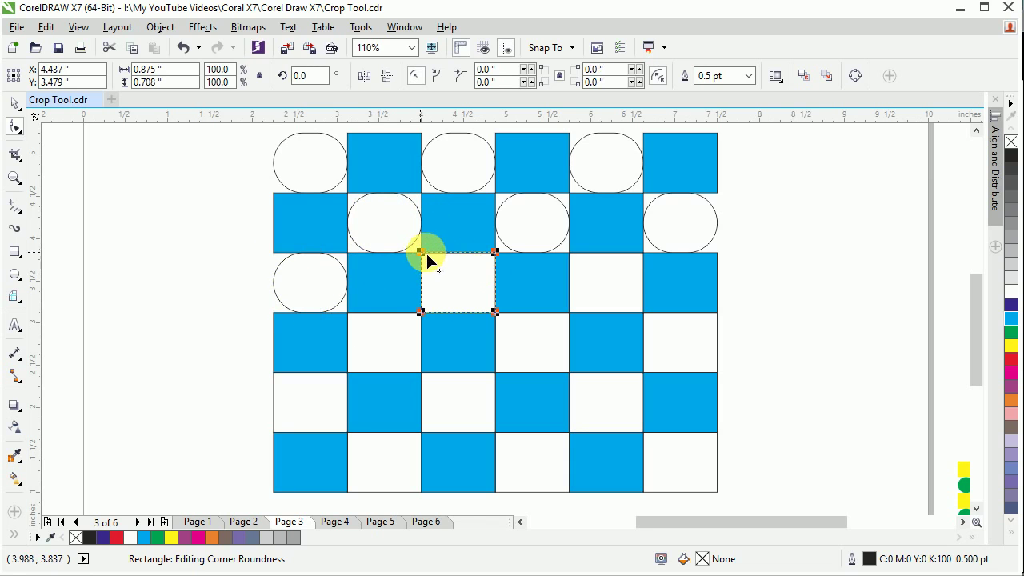
drag(420, 253, 506, 276)
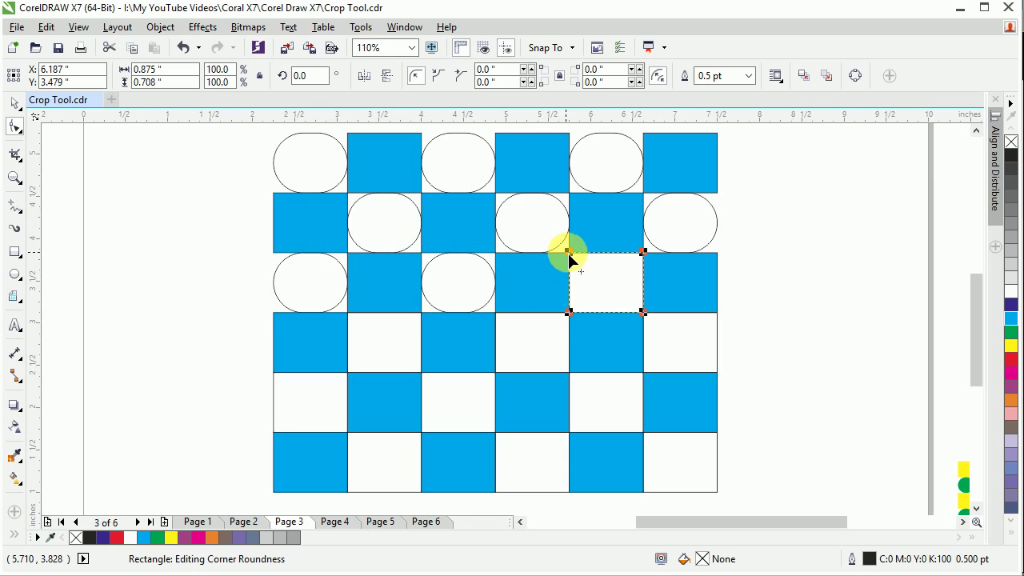
drag(568, 254, 636, 264)
drag(642, 315, 617, 336)
click(535, 341)
drag(495, 312, 544, 322)
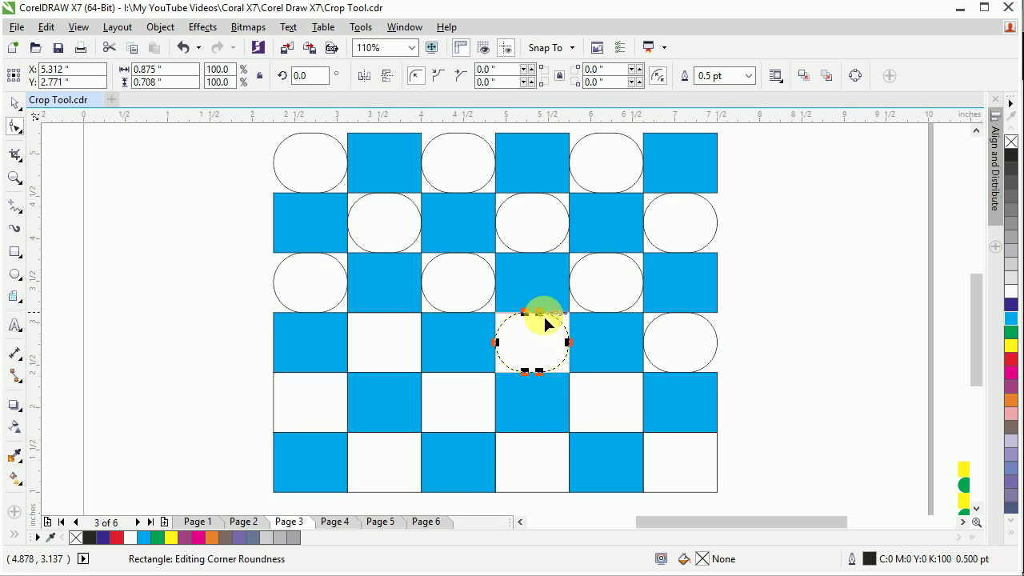
click(400, 338)
- Round the corners of the three unfilled cells in the fifth row as far as they go
click(290, 404)
drag(272, 372, 356, 386)
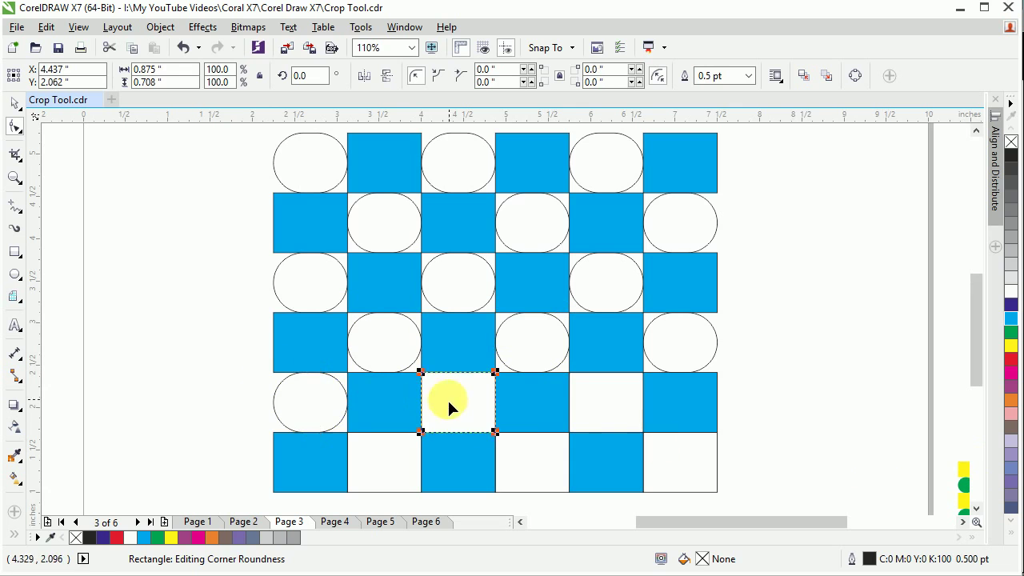
drag(424, 373, 507, 382)
click(610, 402)
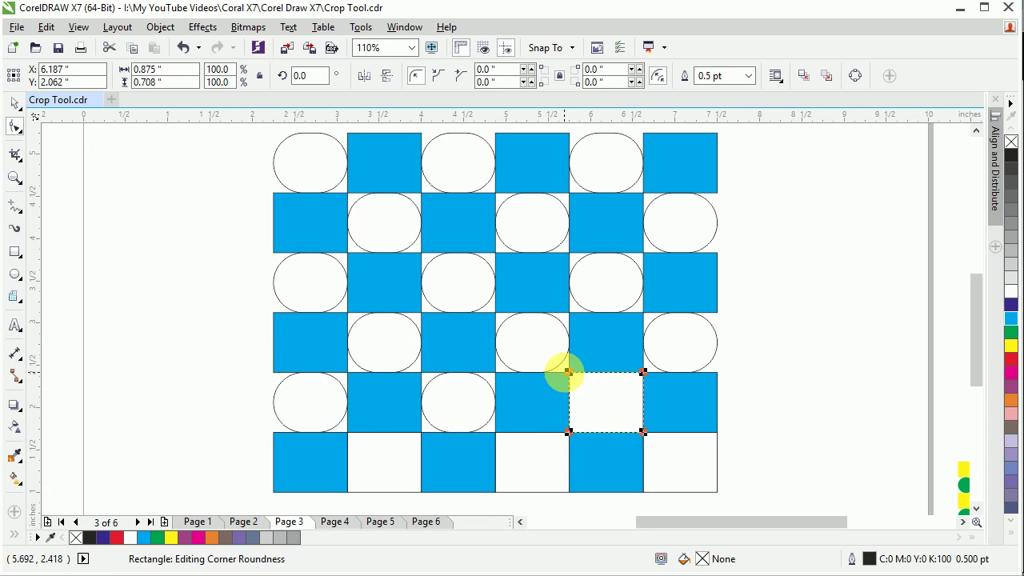
drag(571, 374, 635, 389)
- Fully round the corners of the three unfilled cells in the sixth row to a 0.354-inch radius and clear the selection
click(686, 458)
drag(644, 432, 712, 445)
drag(493, 432, 562, 436)
click(376, 453)
drag(347, 432, 416, 436)
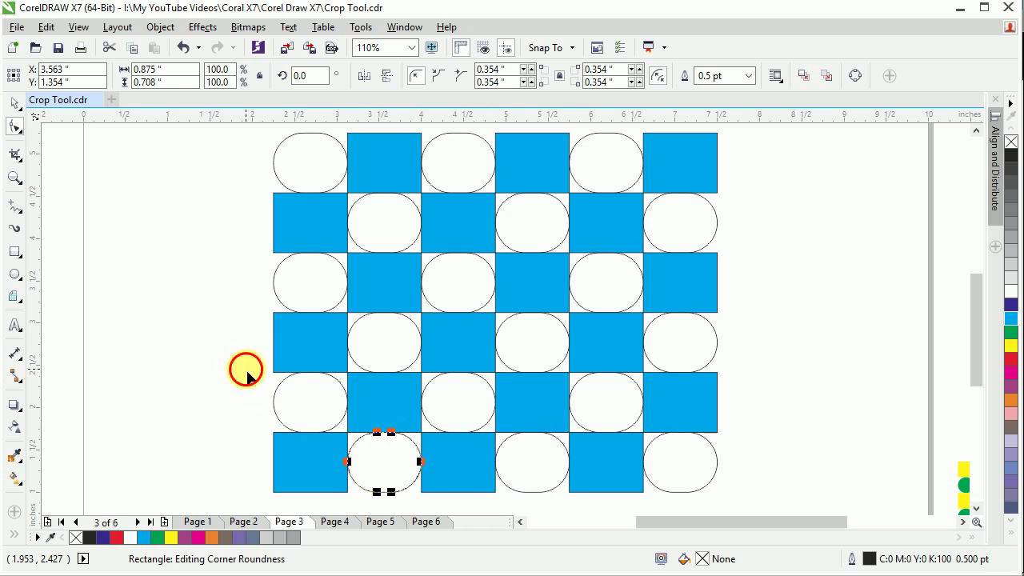
click(15, 103)
click(176, 254)
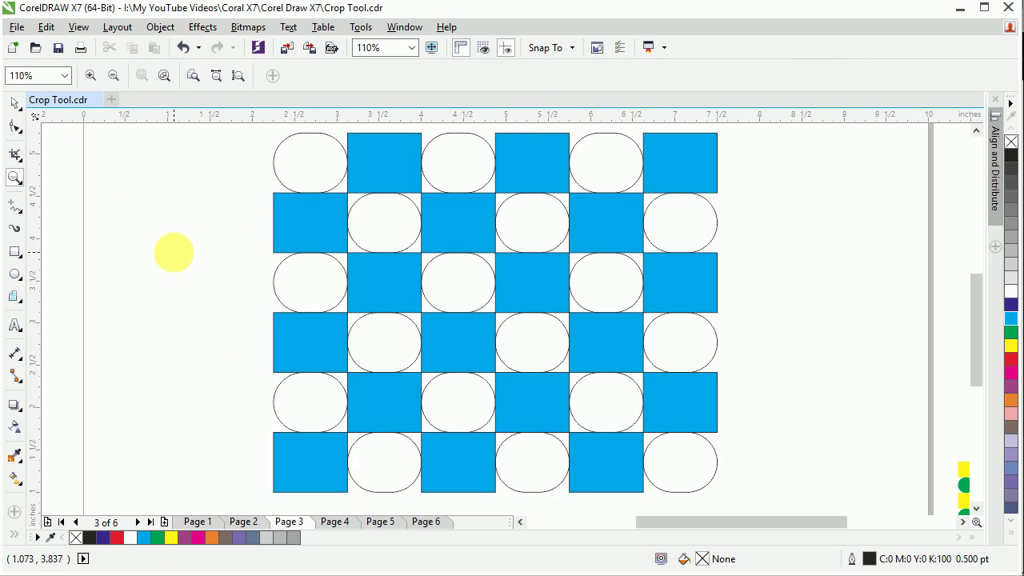
- Remove the outlines of all 36 checkerboard cells, give them black hairline outlines instead, and clear the selection
key(F4)
drag(329, 247, 654, 485)
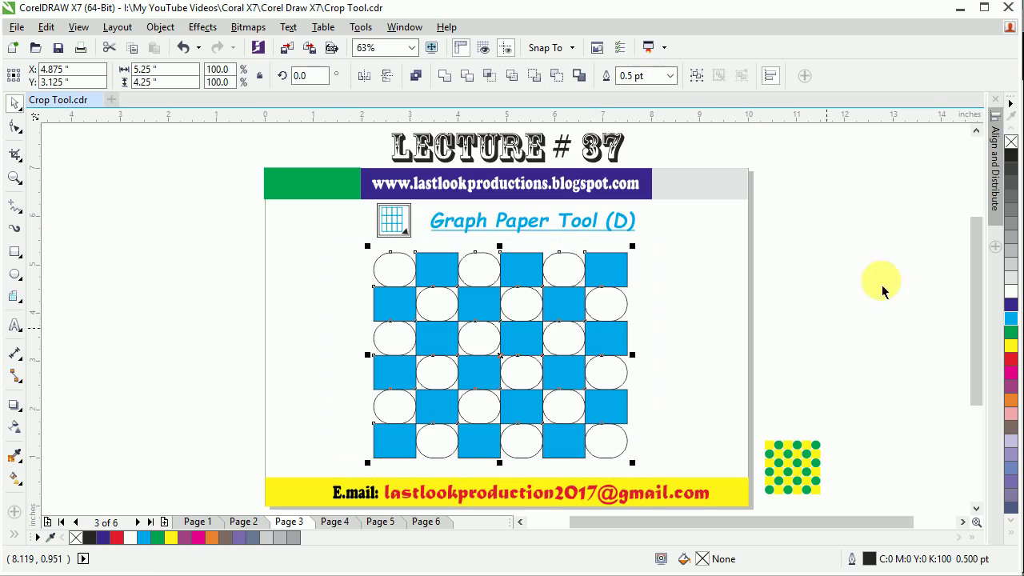
right_click(1012, 142)
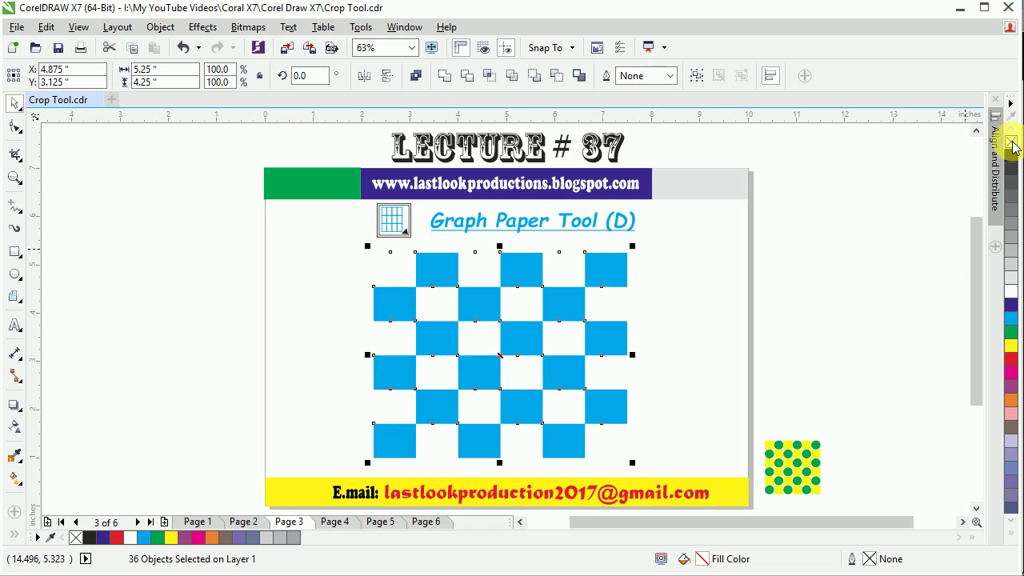
right_click(1012, 157)
click(878, 216)
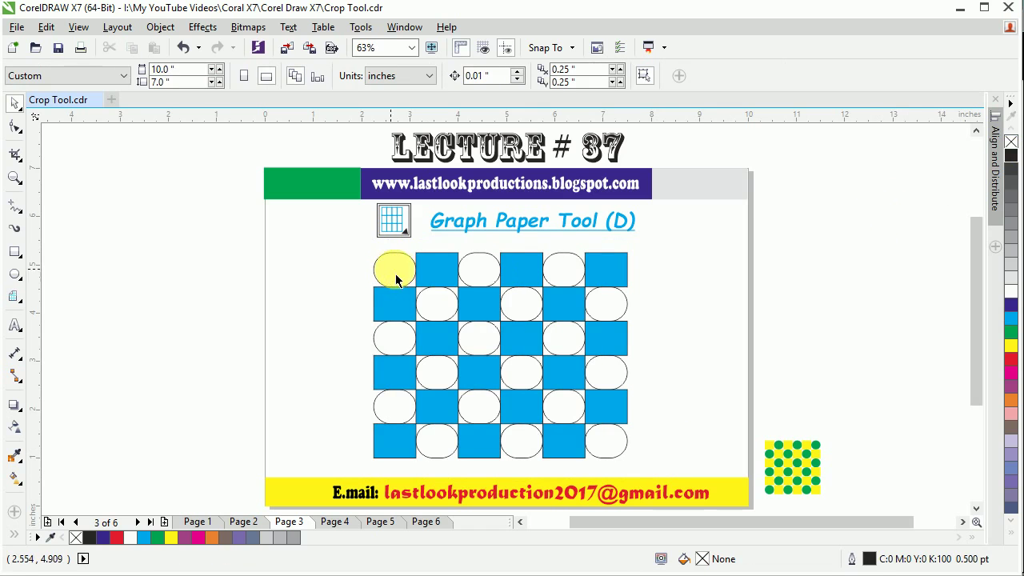
- Select all 18 rounded cells together and fill them with blue
click(396, 271)
shift+click(478, 268)
shift+click(562, 268)
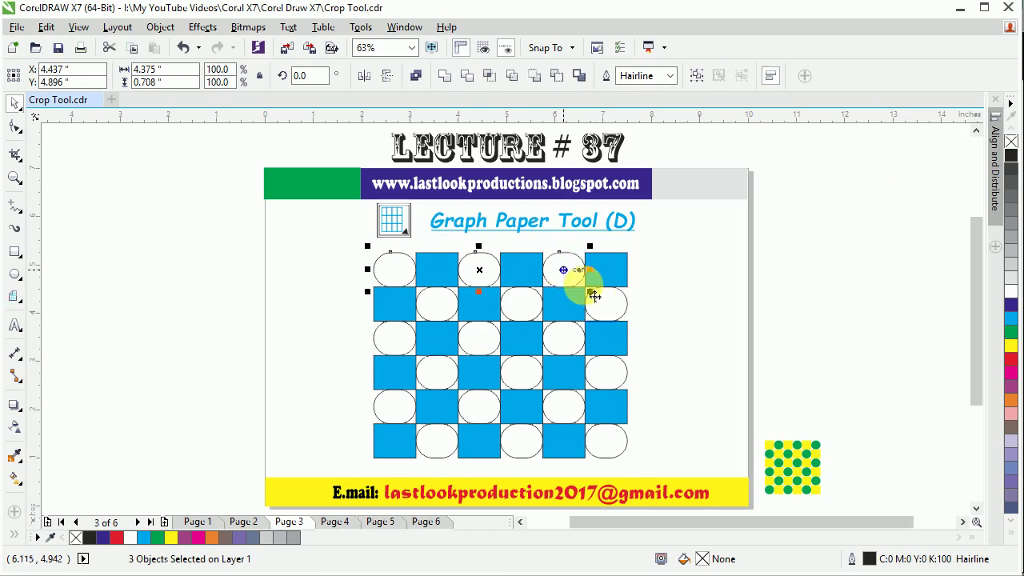
shift+click(606, 305)
shift+click(521, 321)
shift+click(448, 309)
shift+click(393, 331)
shift+click(467, 336)
shift+click(546, 340)
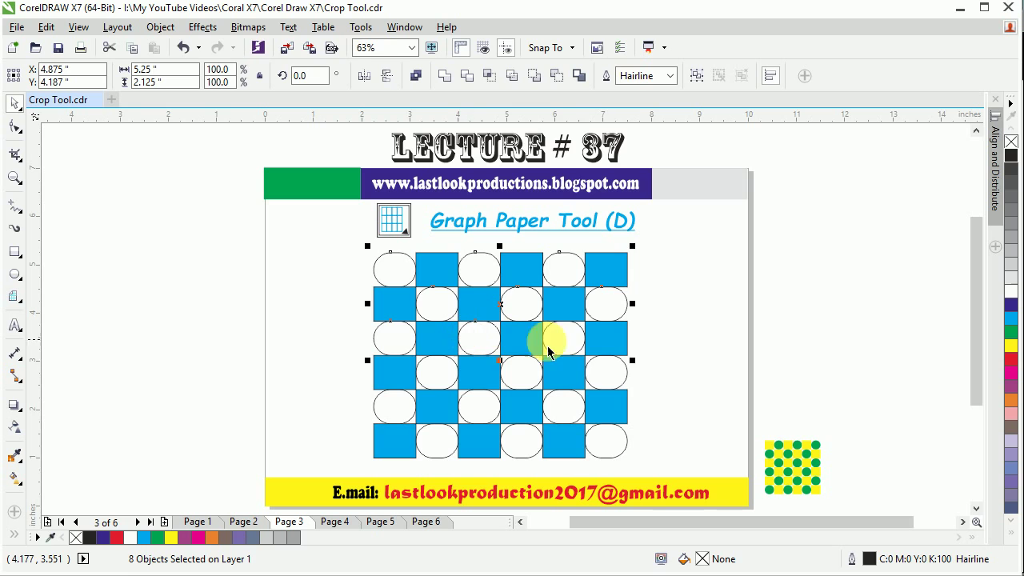
shift+click(519, 372)
shift+click(436, 375)
shift+click(400, 407)
shift+click(470, 410)
shift+click(569, 410)
shift+click(604, 432)
shift+click(520, 435)
shift+click(444, 436)
shift+click(605, 373)
click(1012, 307)
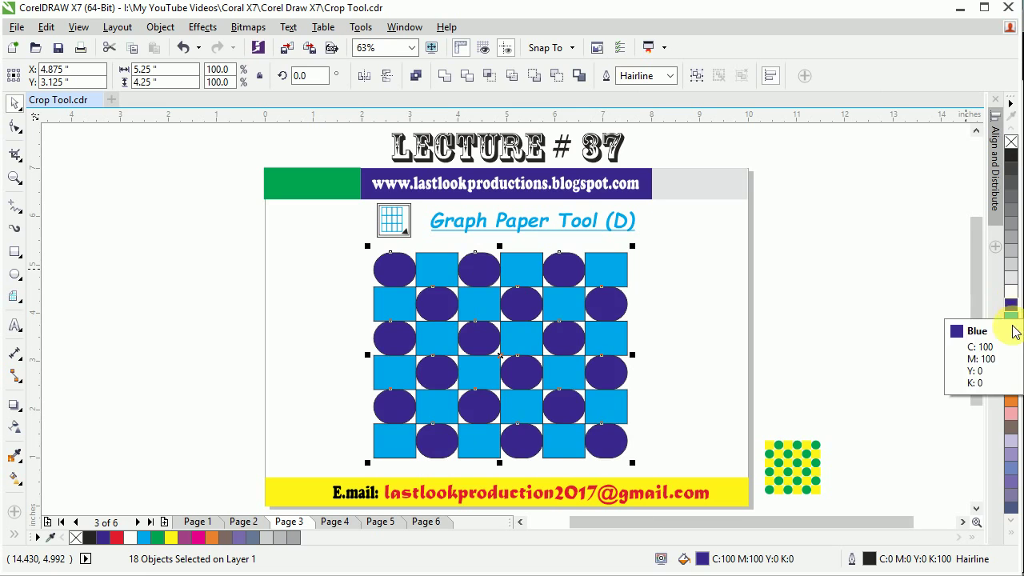
- Try other fill colours such as green on the rounded cells, settle on yellow, and clear the selection
click(1012, 361)
click(1012, 346)
click(1012, 337)
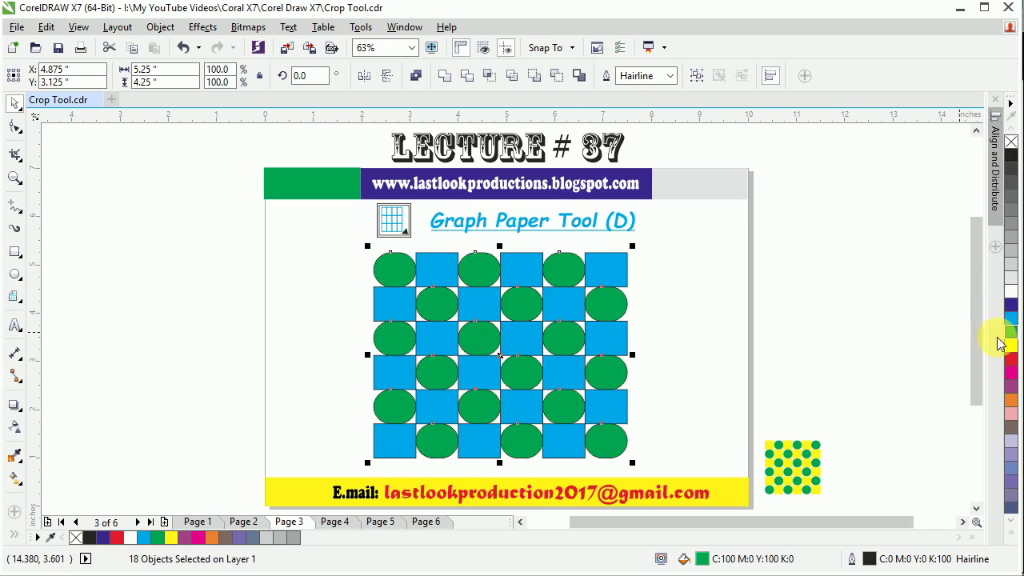
click(1011, 347)
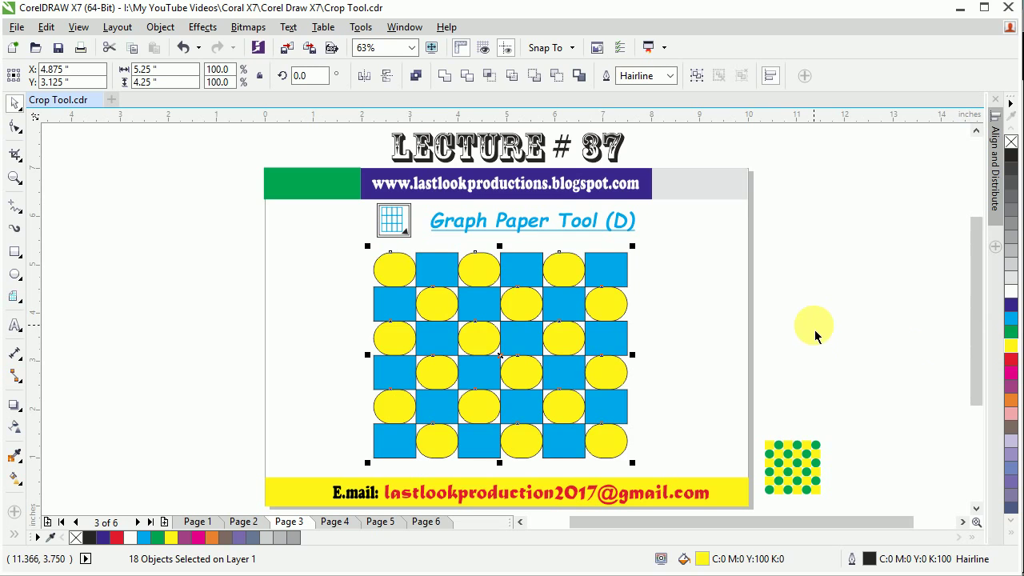
click(815, 329)
- Remove the outlines from all 36 cells of the cyan-and-yellow checkerboard and clear the selection
drag(684, 246, 329, 480)
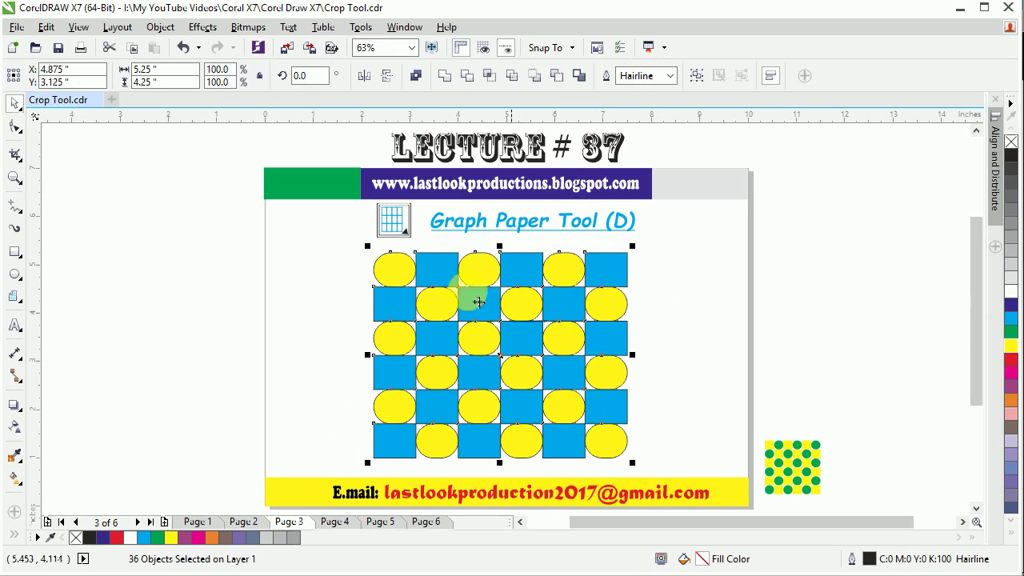
click(673, 75)
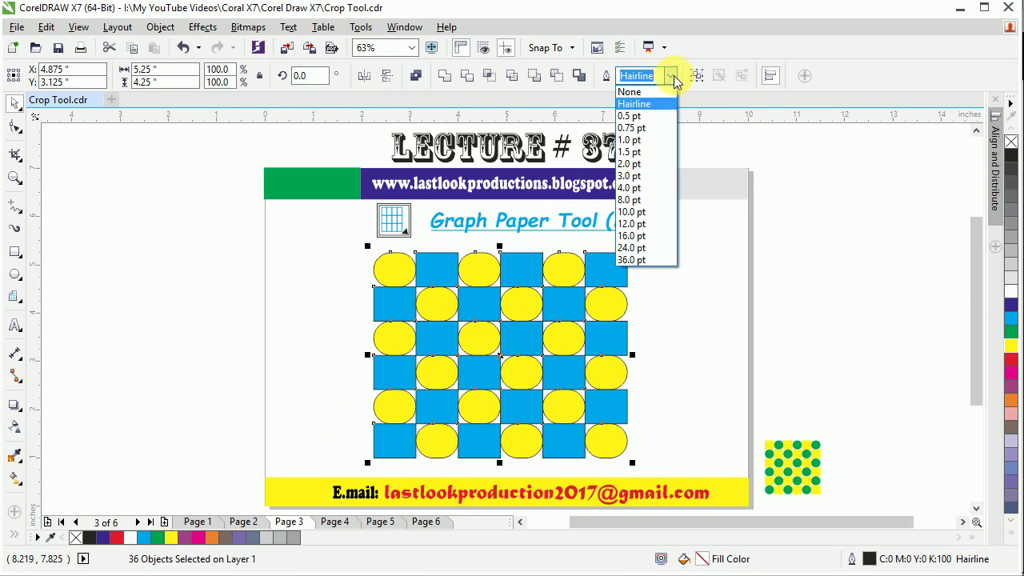
key(Escape)
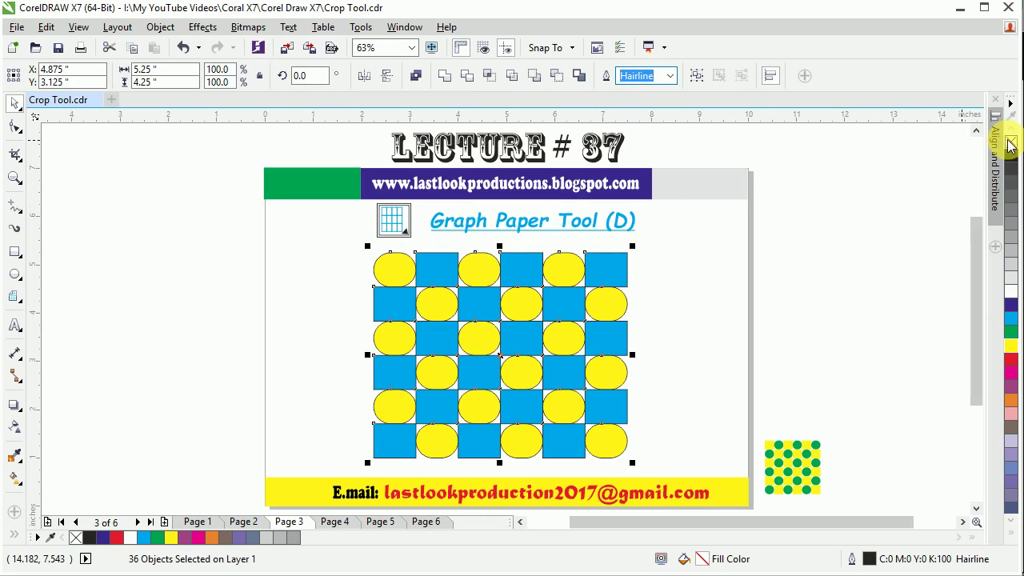
right_click(1010, 142)
click(902, 219)
- Enlarge the small yellow-and-green sample pattern to about 4.861 by 4.696 inches and place it beside the cyan-and-yellow checkerboard
drag(791, 467, 768, 309)
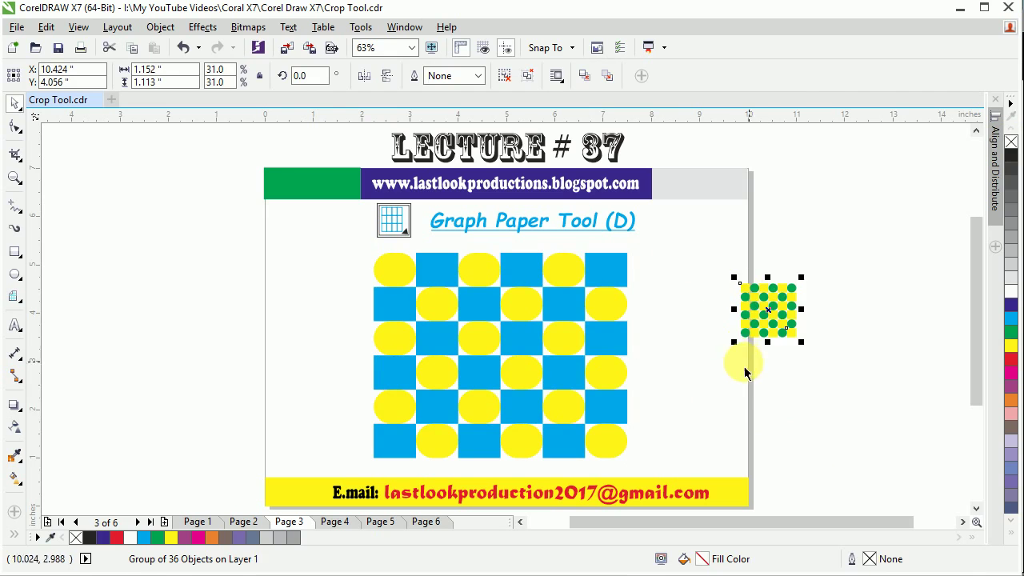
drag(745, 355, 607, 436)
drag(782, 320, 801, 340)
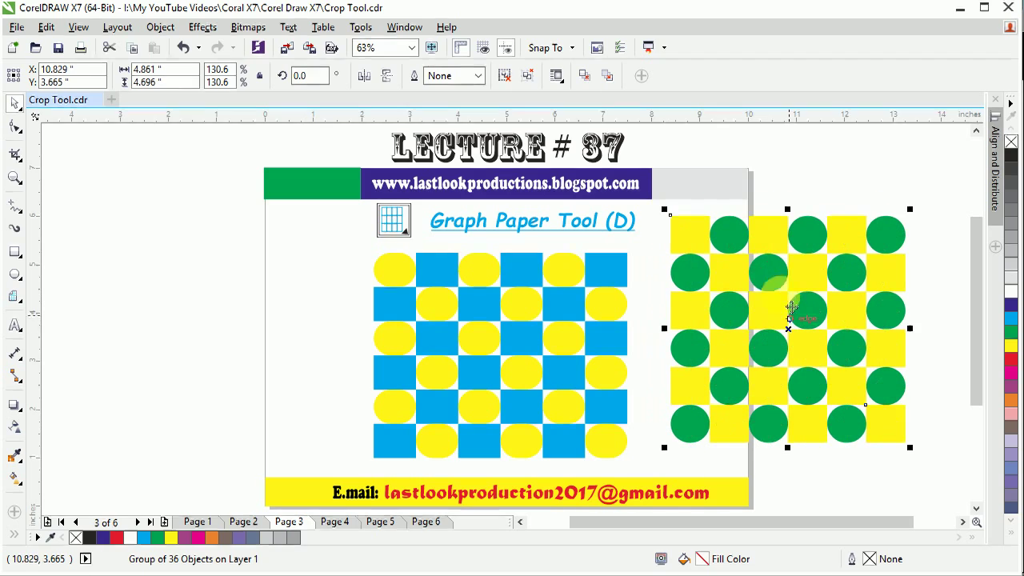
click(752, 172)
drag(769, 279, 774, 301)
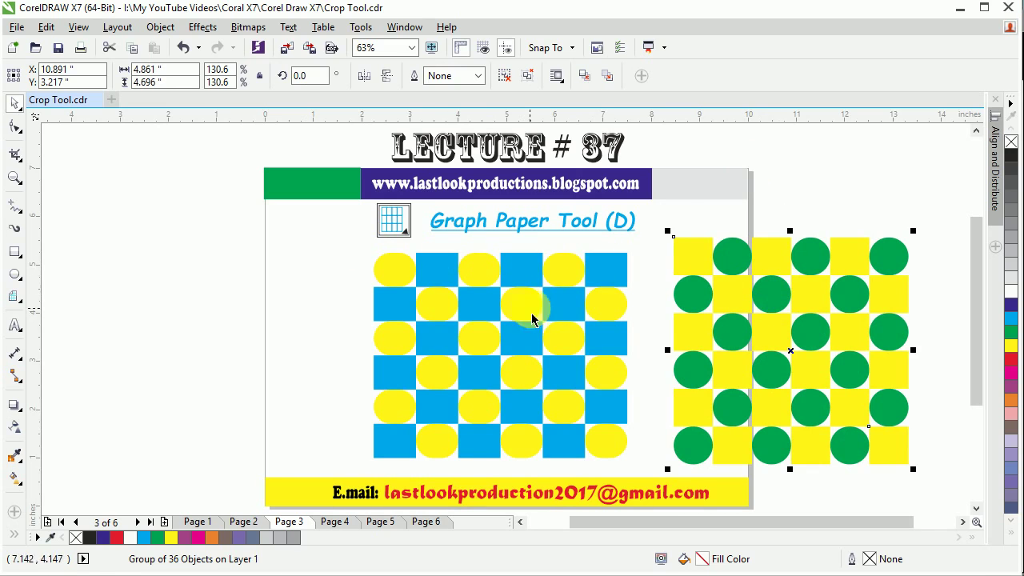
- Delete the cyan-and-yellow checkerboard together with the yellow-and-green sample pattern
click(362, 312)
click(474, 323)
drag(364, 233, 953, 484)
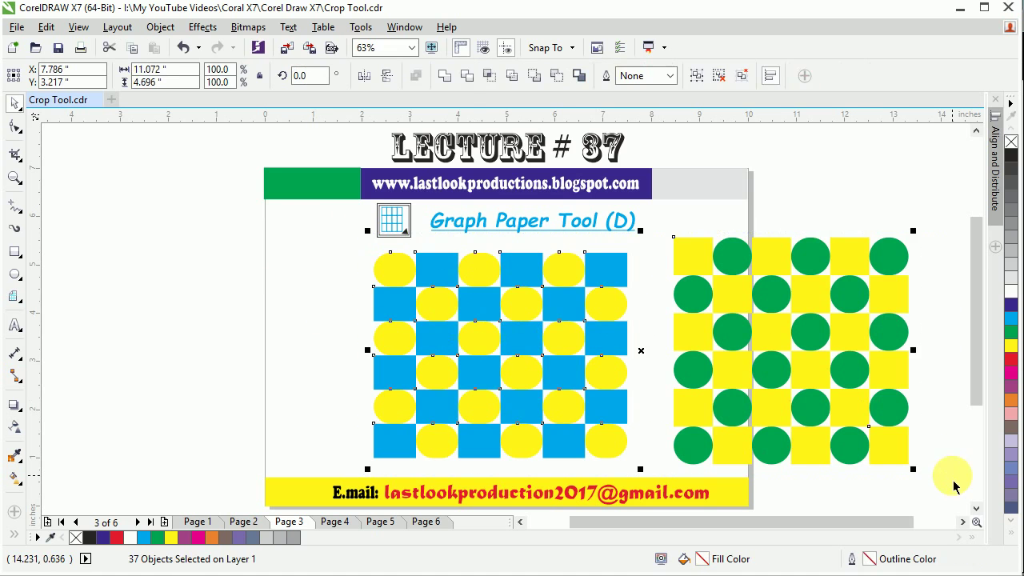
key(Delete)
click(14, 296)
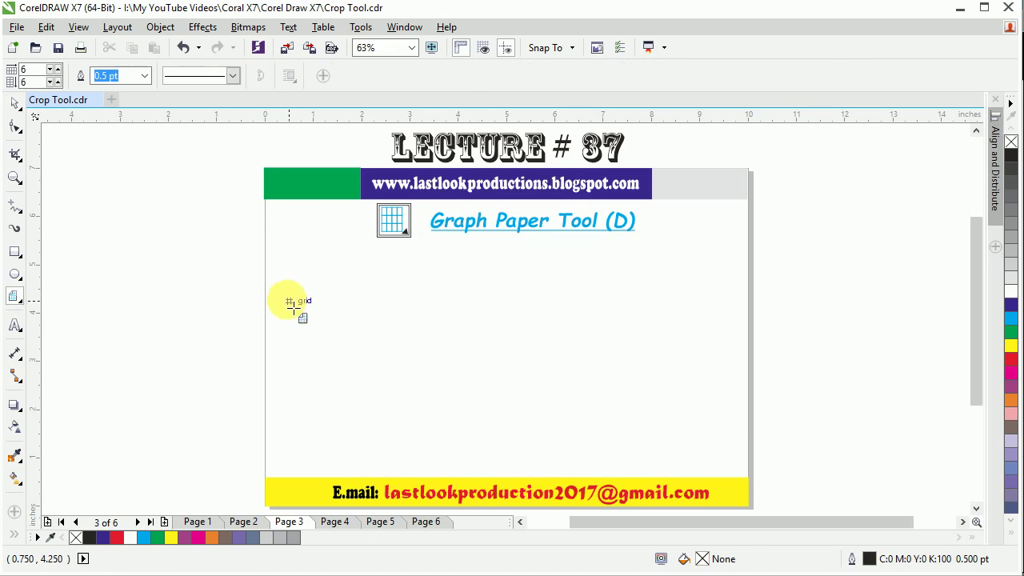
drag(289, 252, 388, 455)
key(Delete)
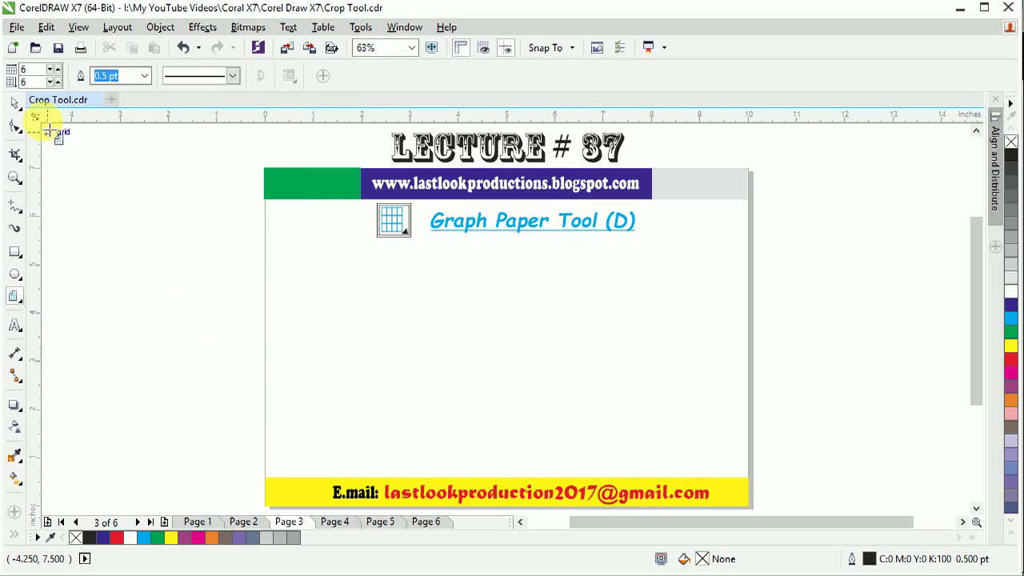
- Draw a graph paper grid of 3 columns and 3 rows, 2.0 by 4.5 inches, below the green header block
click(52, 73)
click(52, 73)
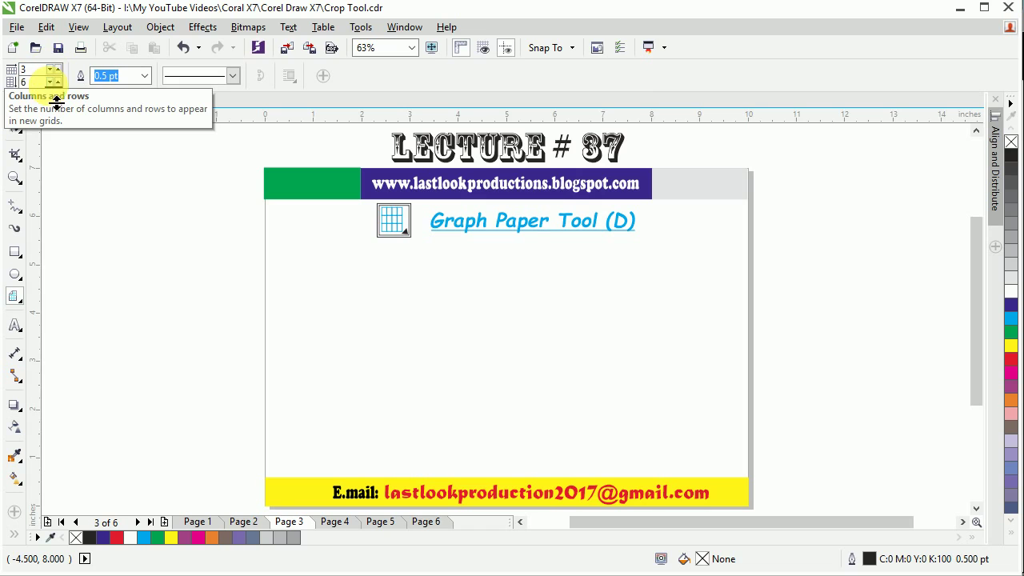
click(49, 83)
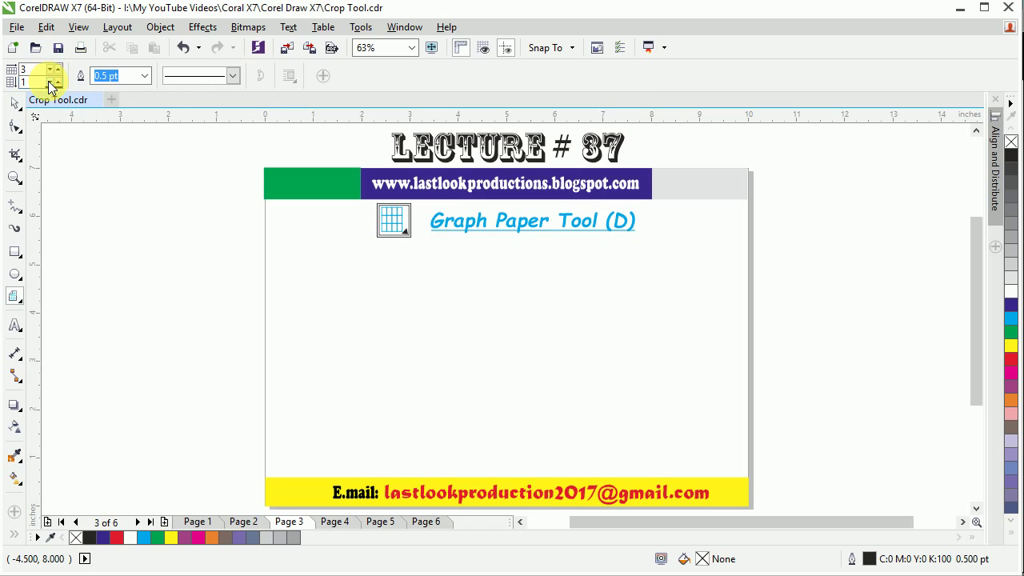
click(56, 79)
click(56, 79)
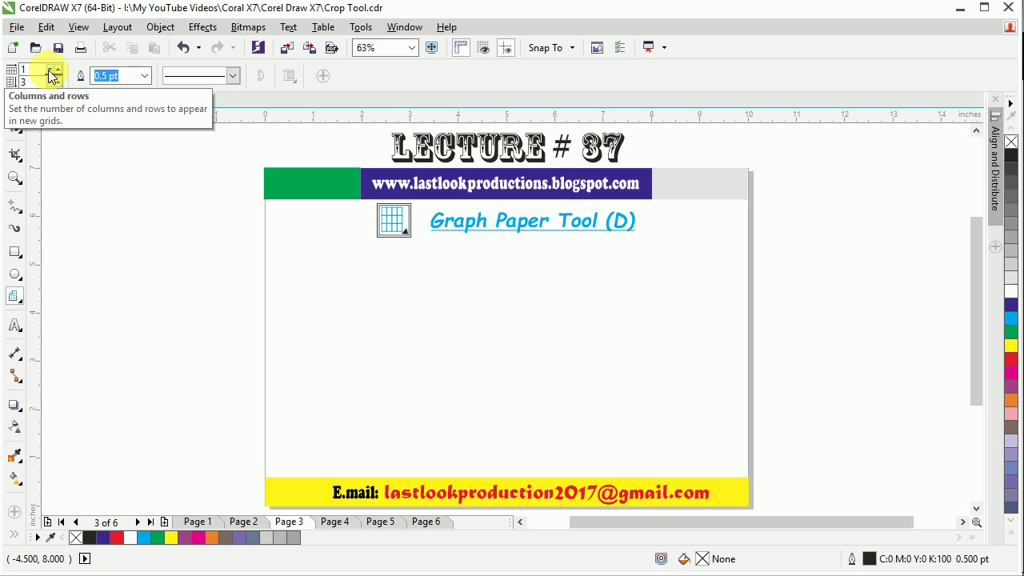
click(58, 68)
click(57, 68)
mouse_move(276, 253)
mouse_down()
mouse_move(318, 296)
mouse_move(371, 409)
mouse_move(375, 472)
mouse_up()
- Ungroup the 3-by-3 grid and stretch each of the three cells in its last column to a width of about 7.167 inches
click(14, 102)
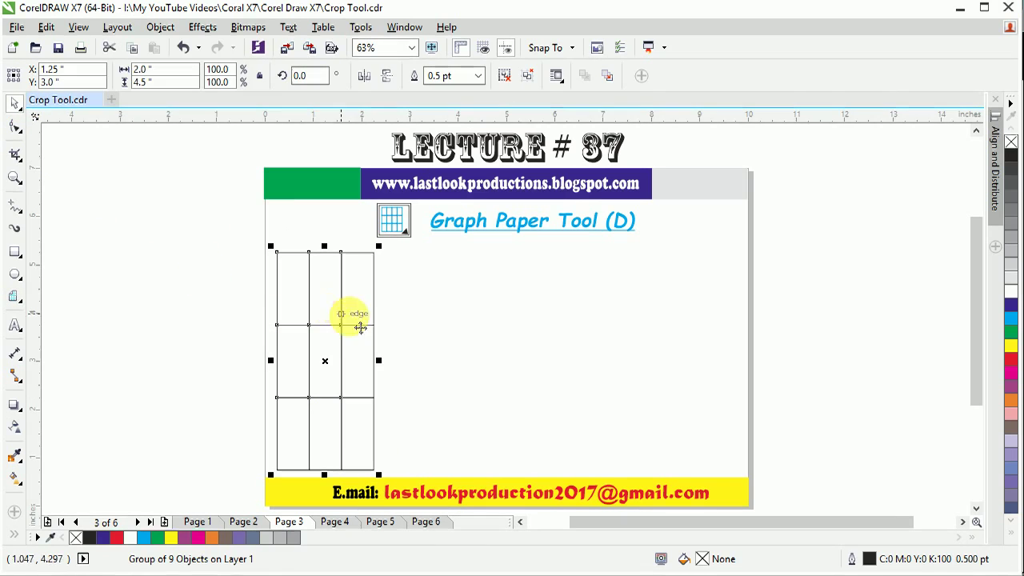
key(ctrl+u)
key(Escape)
click(375, 292)
drag(379, 288, 687, 290)
click(349, 365)
drag(378, 360, 688, 364)
click(364, 445)
drag(379, 433, 688, 436)
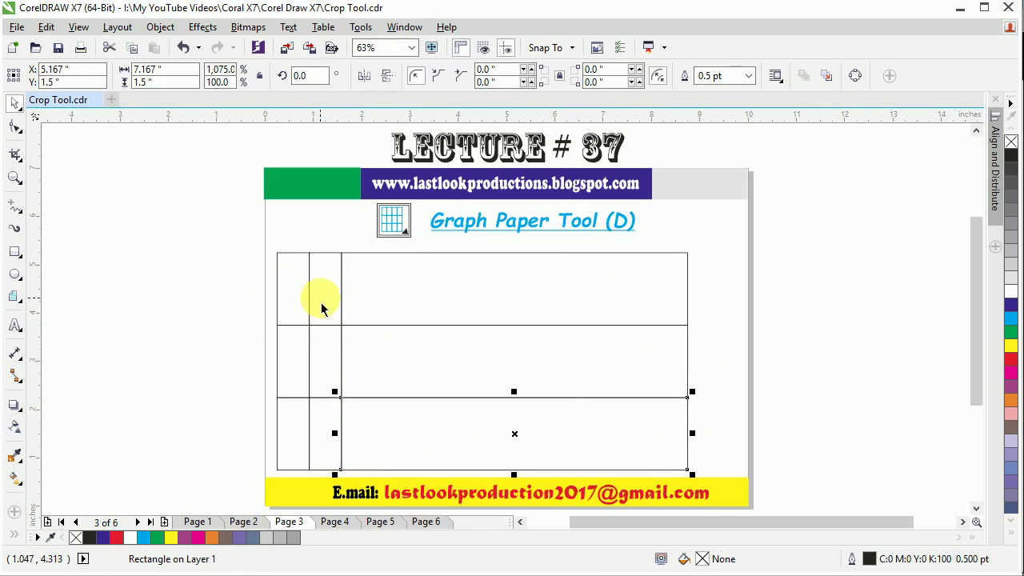
- Delete all cells of the stretched grid from the page
click(315, 291)
click(407, 308)
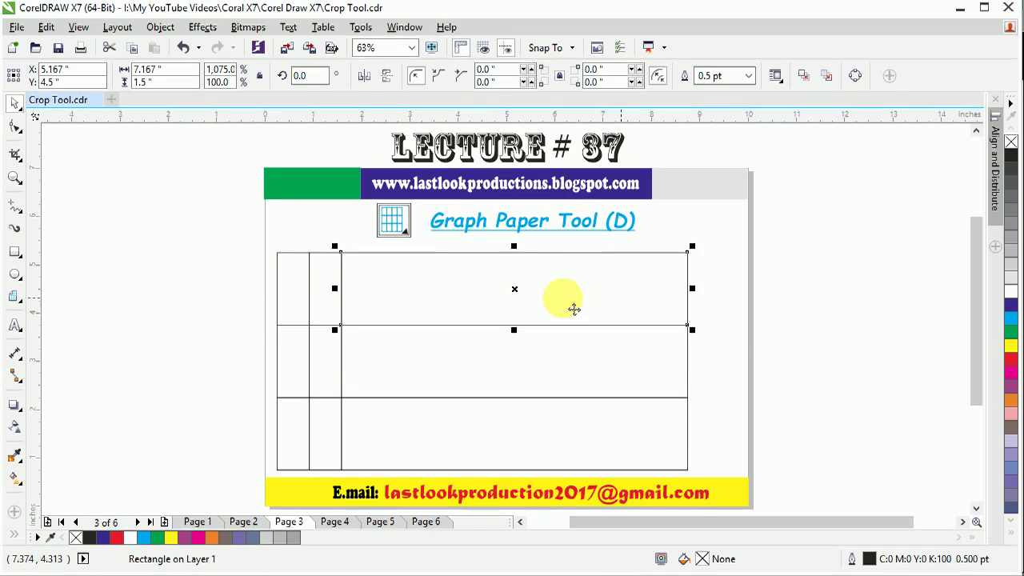
click(232, 315)
drag(258, 229, 713, 483)
key(Delete)
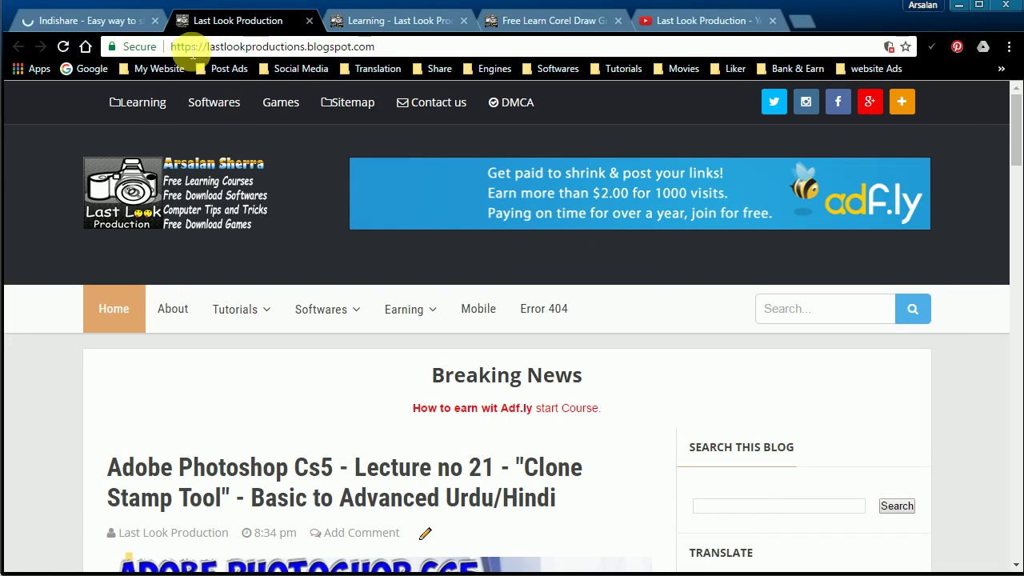
- Switch to the Chrome browser and look through the blog's Learning page and the lecture list on the CorelDRAW X7 course page
click(137, 101)
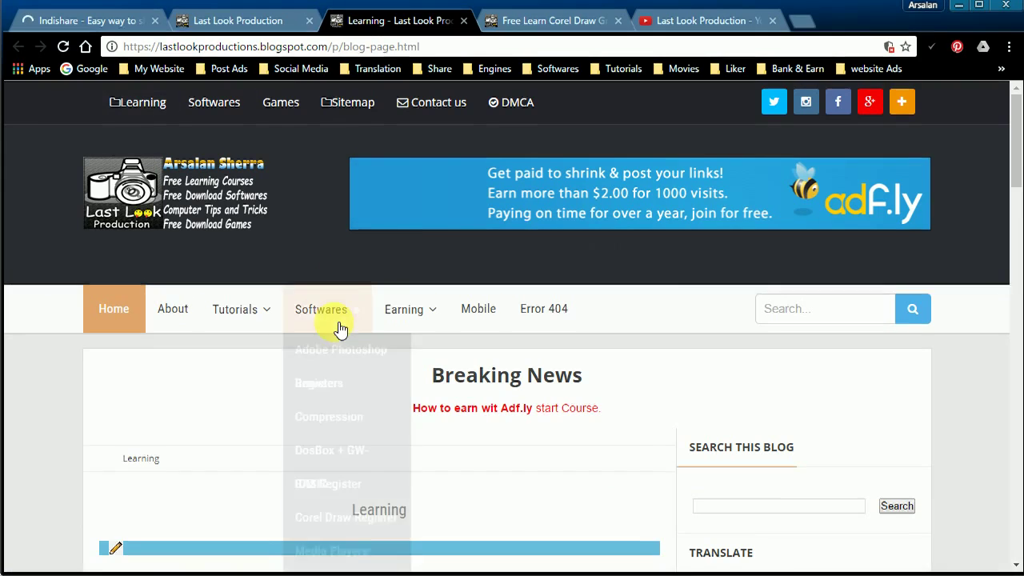
scroll(338, 326, down, 4)
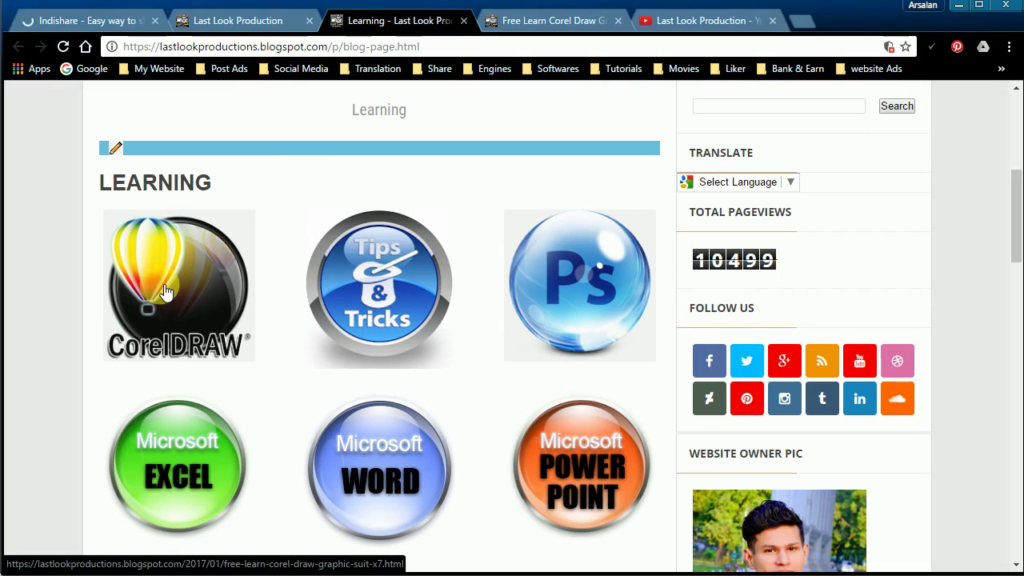
click(526, 22)
scroll(225, 342, down, 15)
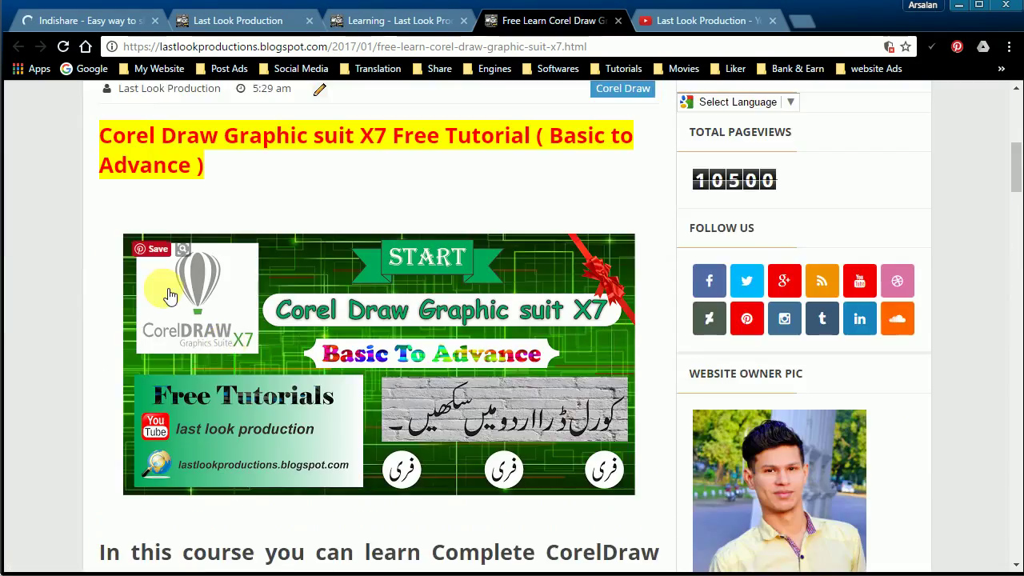
scroll(136, 268, down, 2)
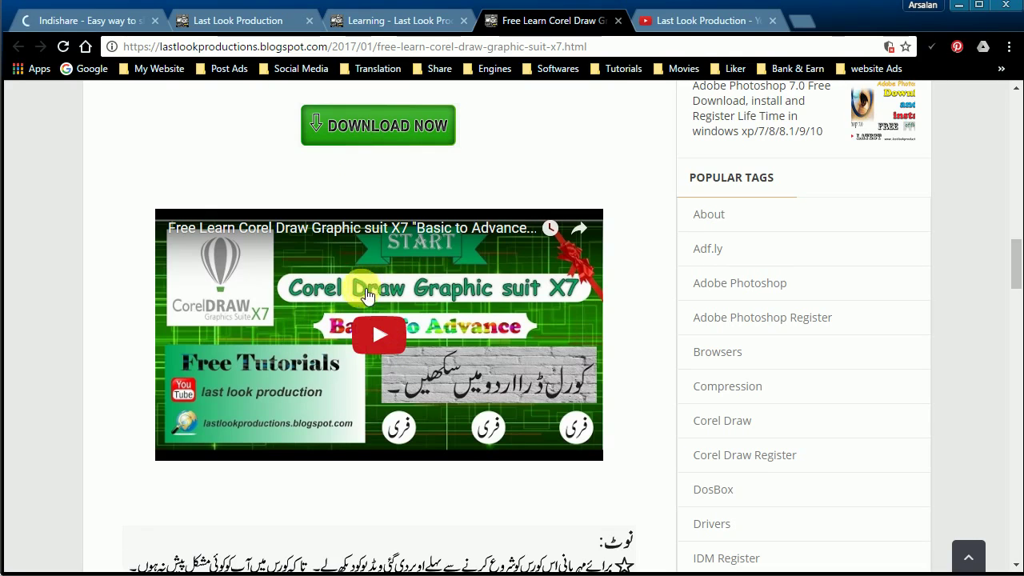
scroll(284, 329, down, 4)
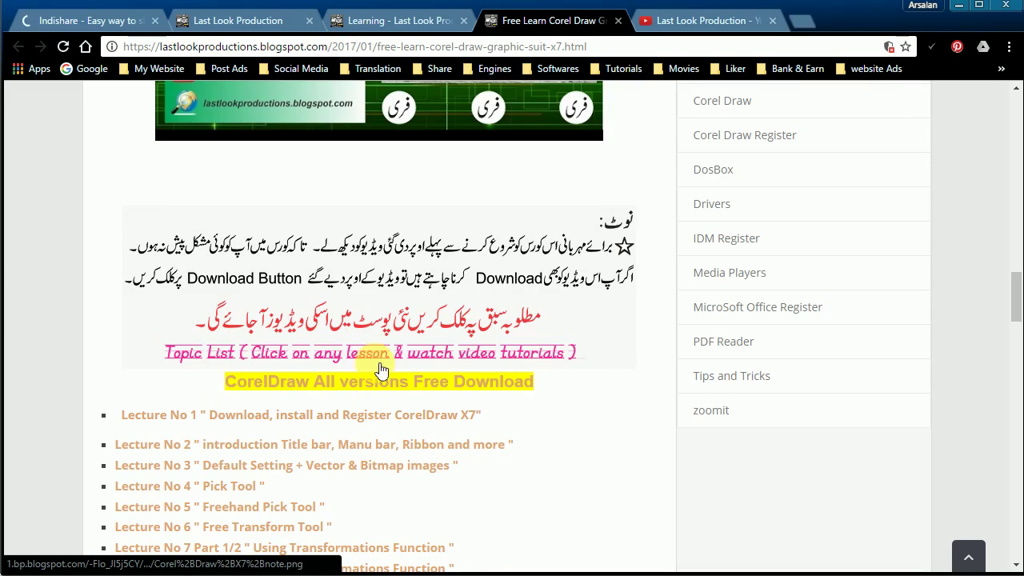
scroll(264, 384, down, 1)
scroll(252, 384, down, 4)
scroll(183, 264, down, 1)
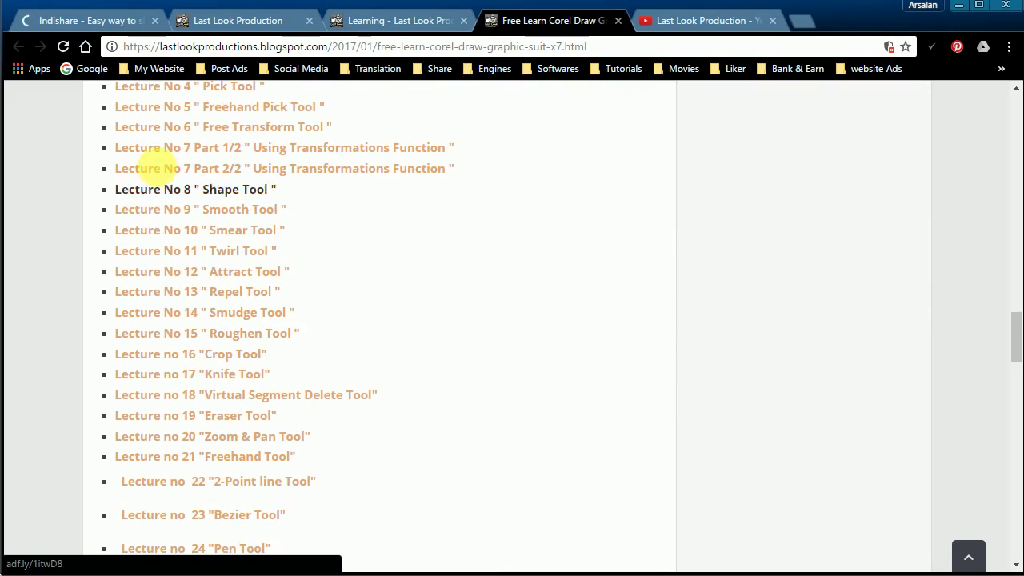
scroll(188, 385, down, 5)
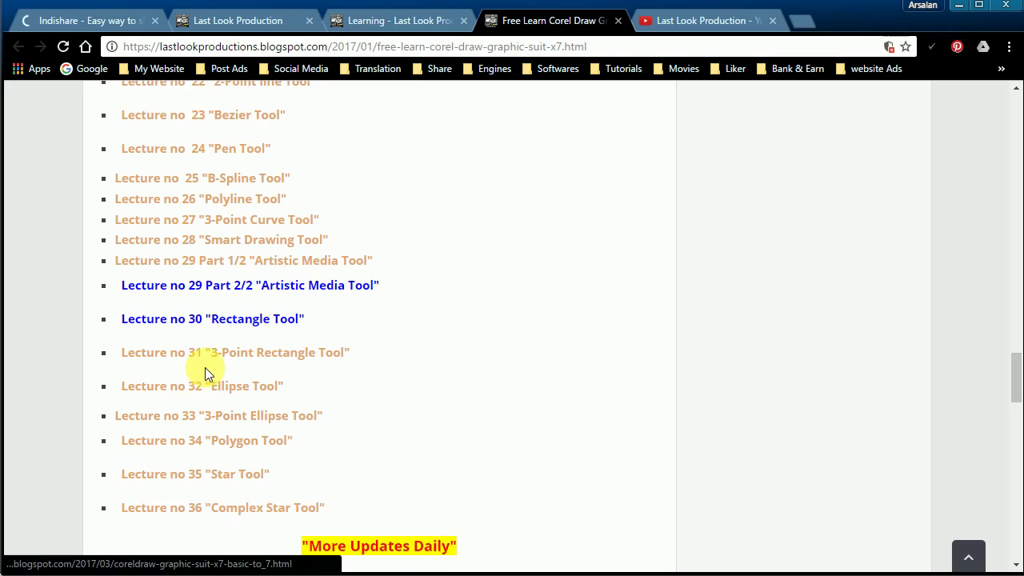
- Review the rest of the CorelDRAW X7 lecture list and the page footer's Follow by Email box, and return to the page start
scroll(205, 369, up, 3)
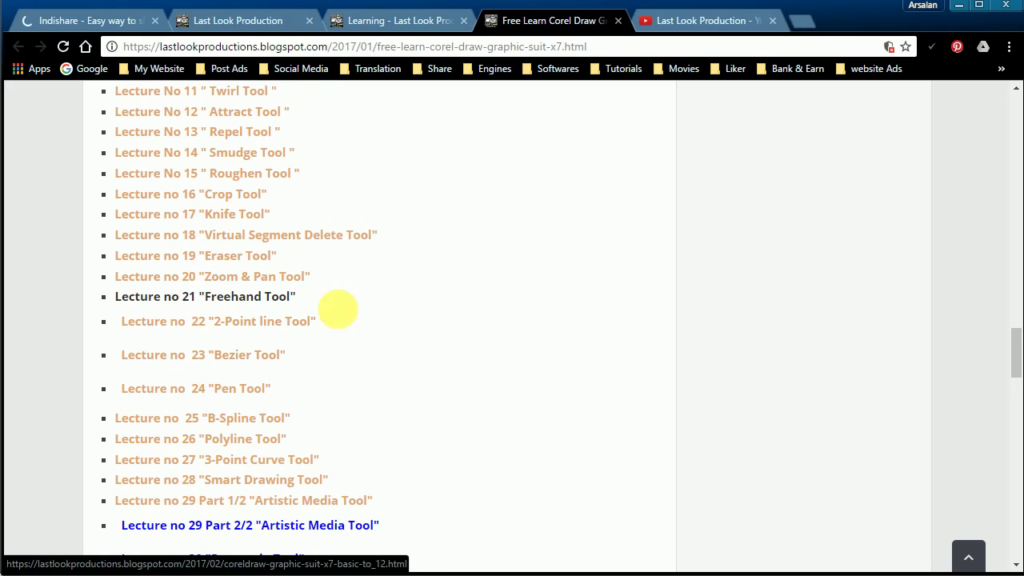
scroll(758, 381, down, 1)
scroll(784, 377, down, 20)
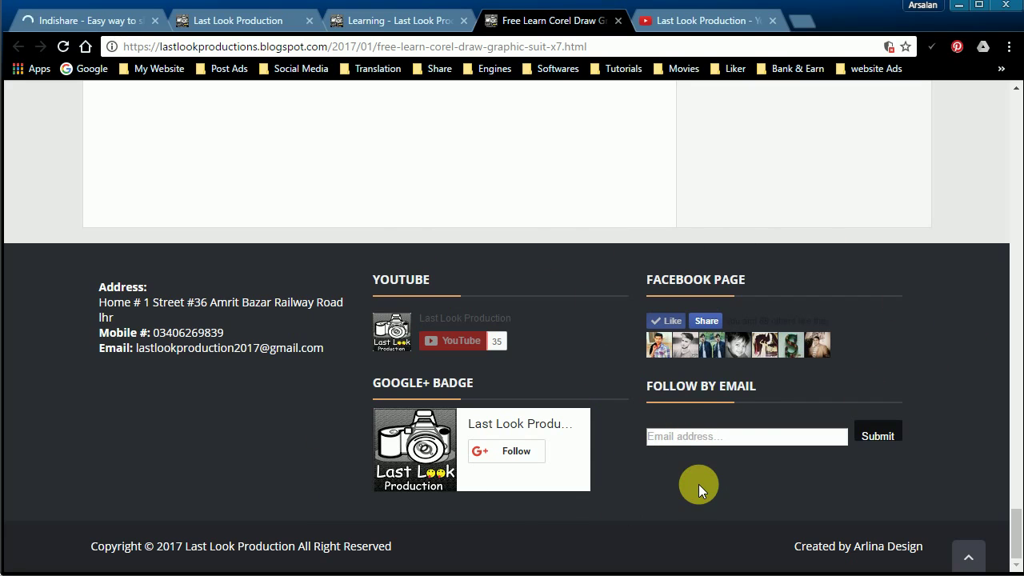
click(685, 440)
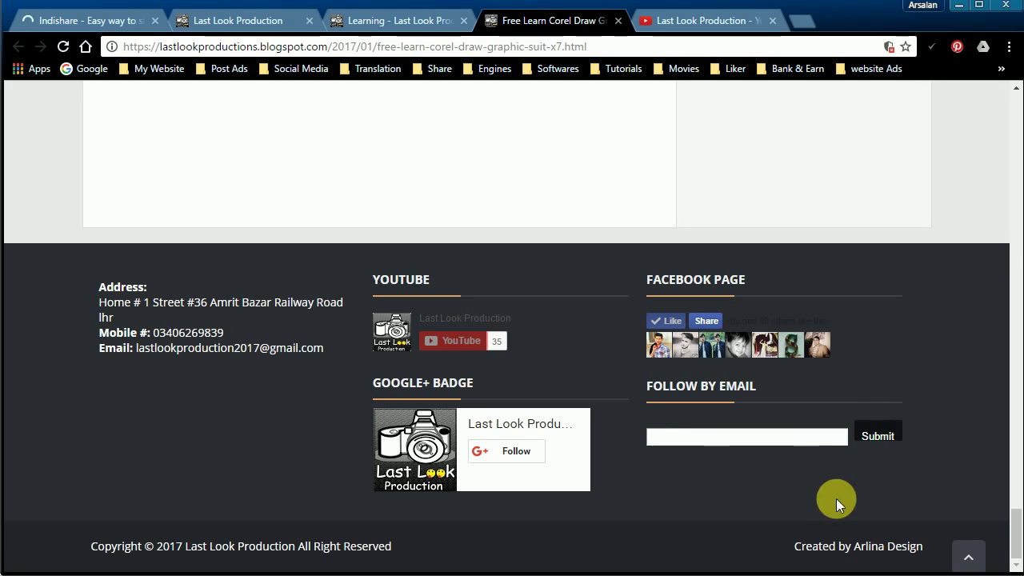
click(976, 556)
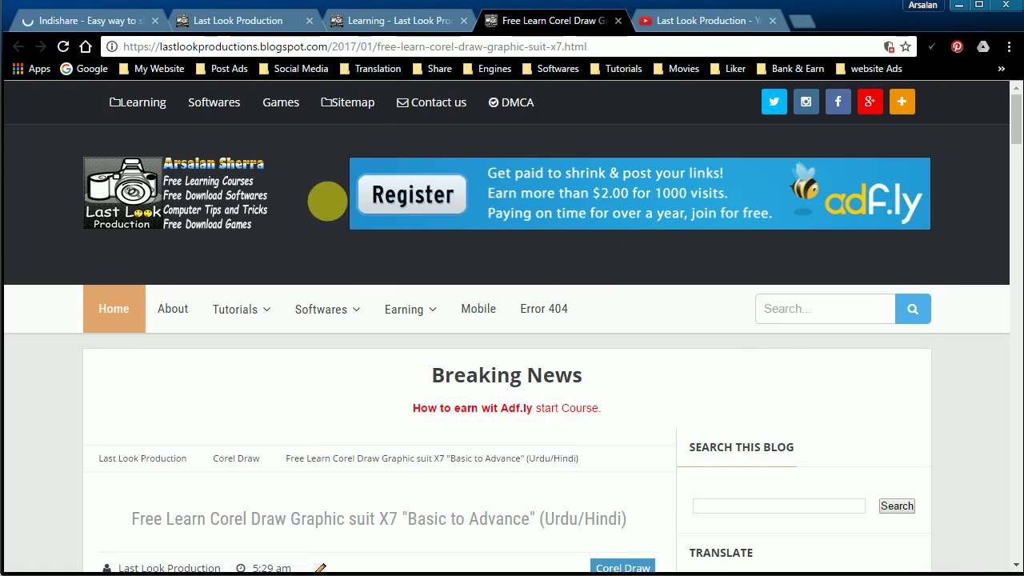
- Show the Last Look Production YouTube channel, marking its header and Subscribe area, and look through its playlists and popular uploads
click(689, 22)
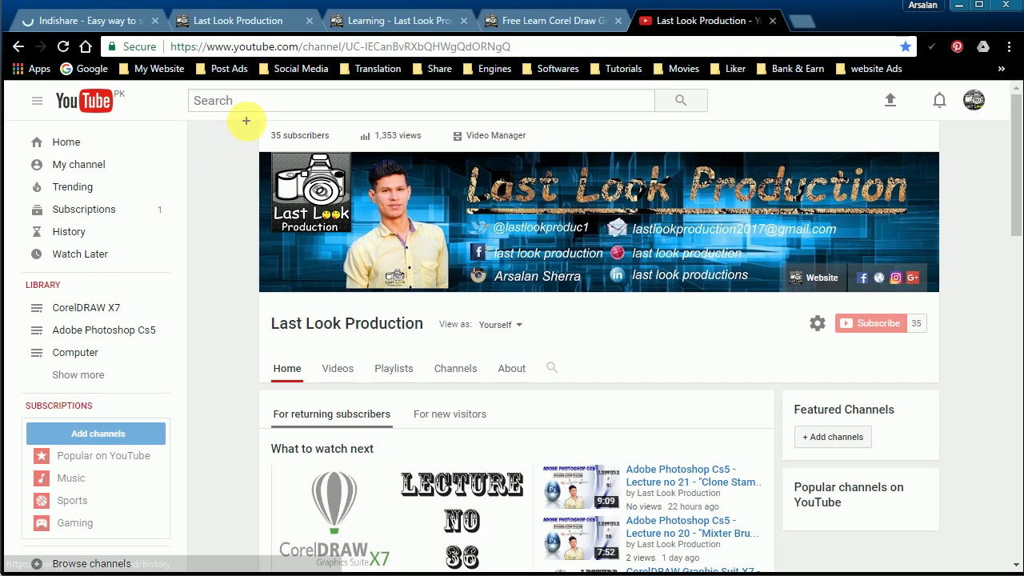
drag(259, 119, 944, 386)
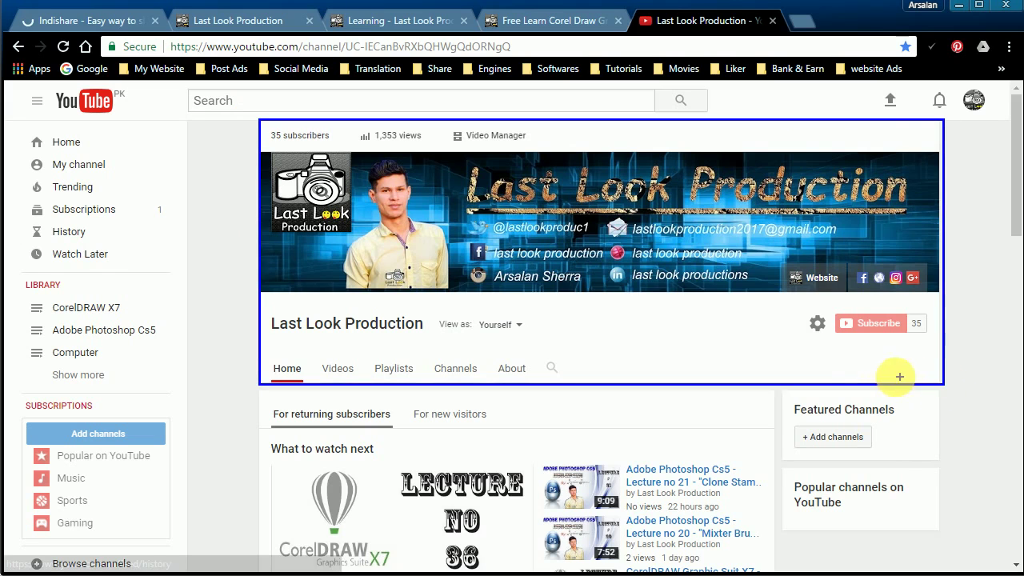
drag(807, 305, 938, 343)
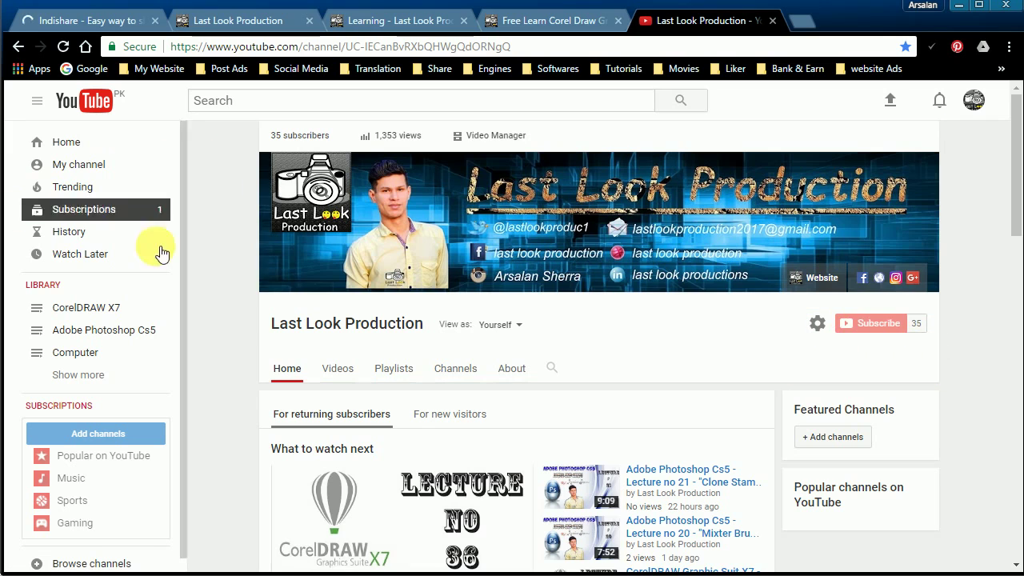
scroll(229, 324, down, 4)
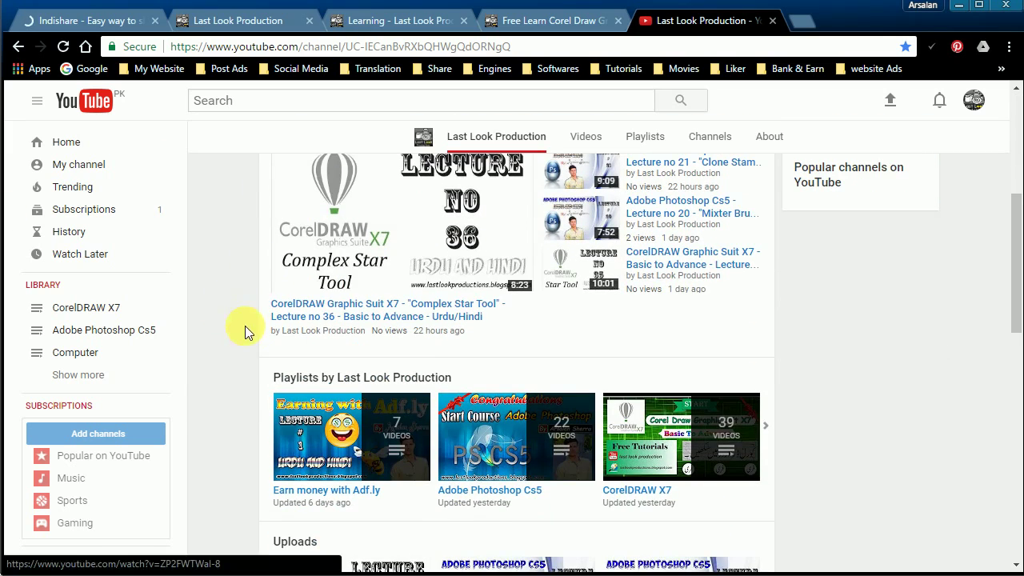
scroll(240, 328, down, 3)
scroll(248, 375, down, 4)
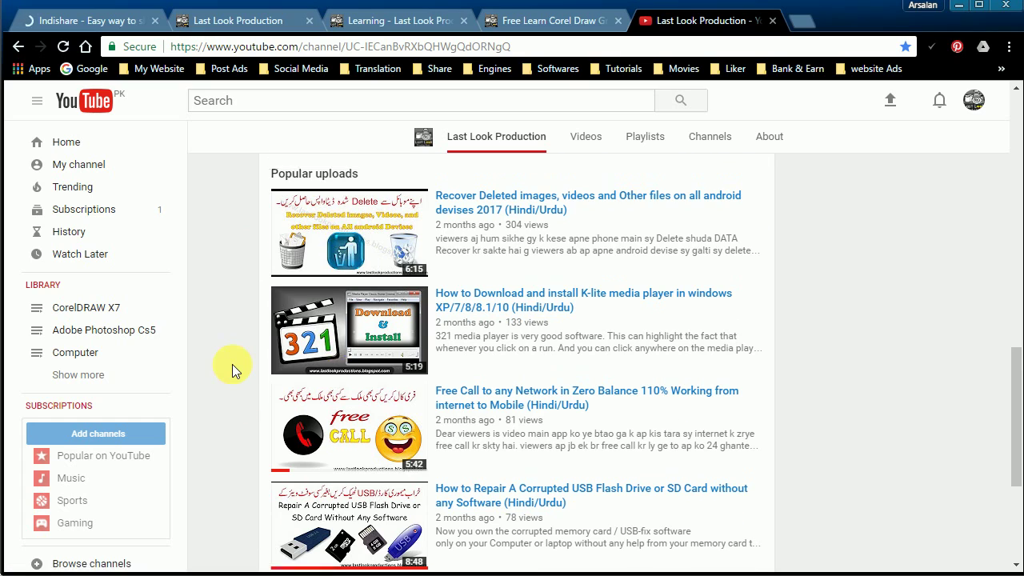
scroll(232, 364, up, 10)
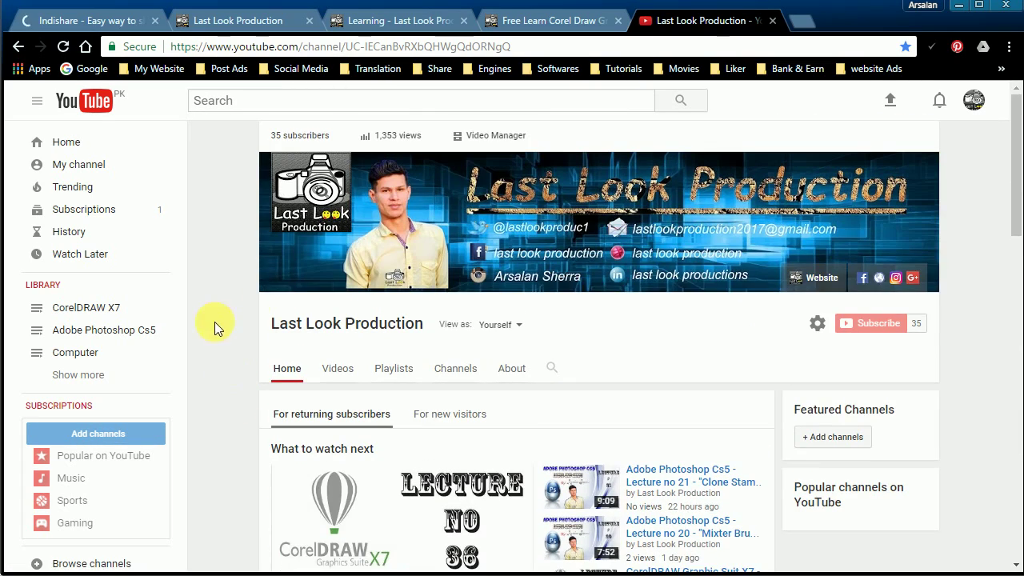